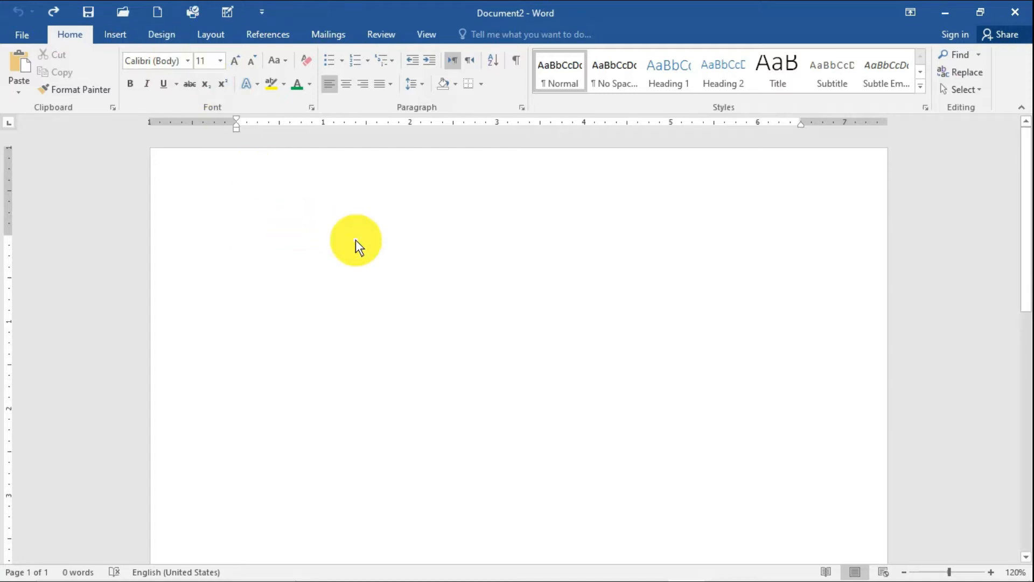
- Generate two paragraphs of sample text with =rand(2) and color all of the text red
type("=rand(2)")
key("Return")
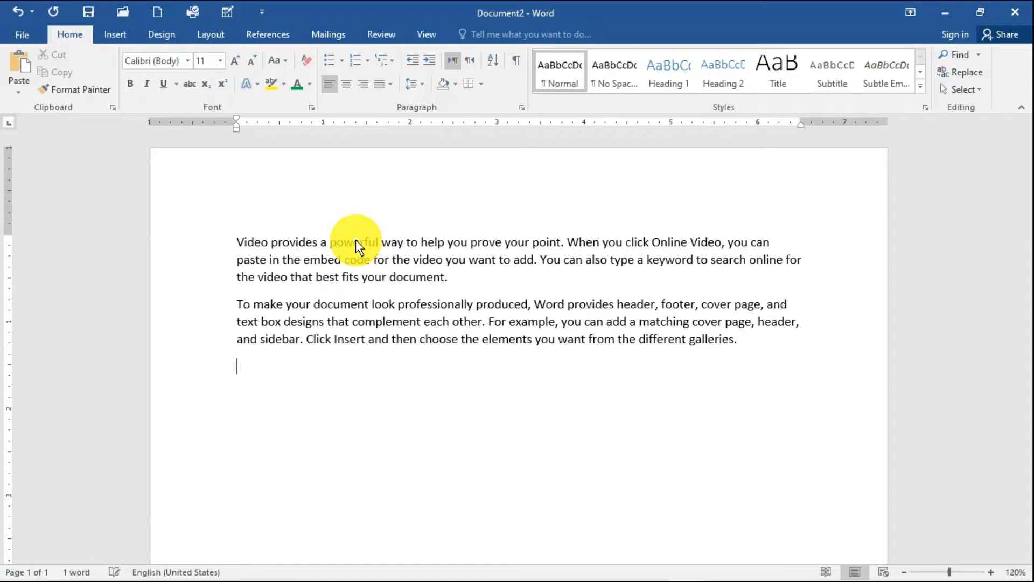
left_click_drag(235, 237, 714, 419)
left_click(309, 84)
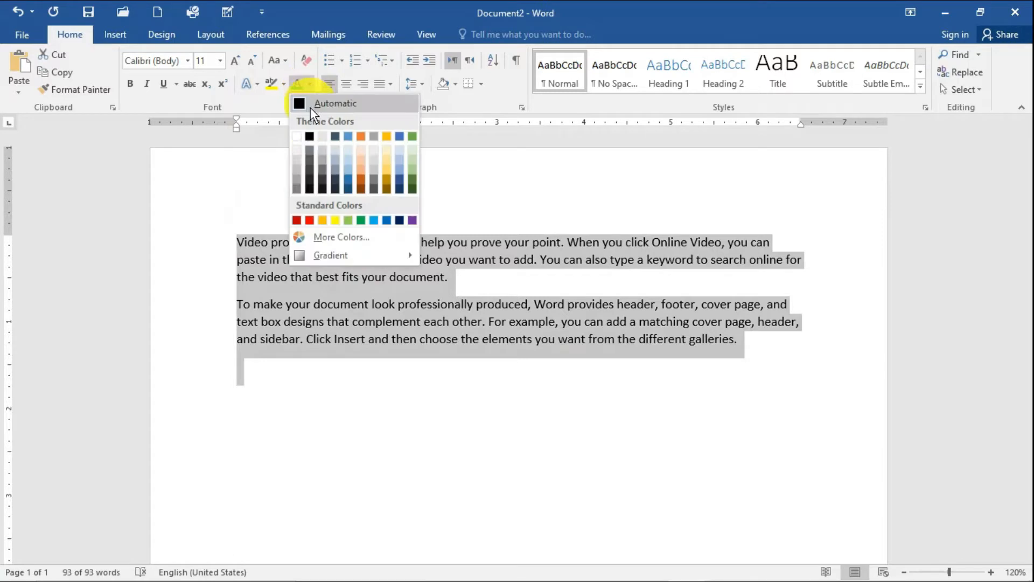
left_click(310, 218)
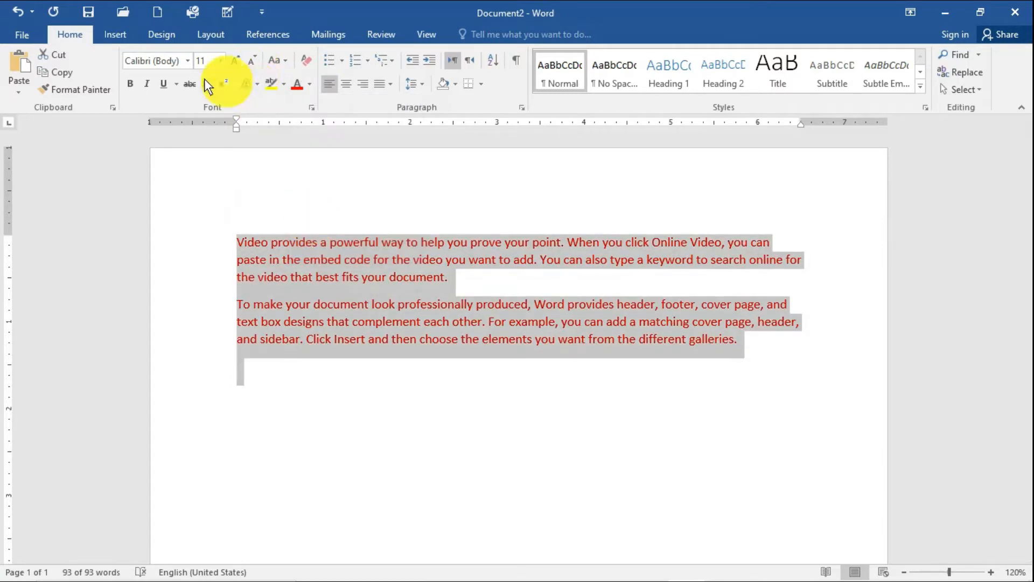
- Format the whole text as bold and underlined in the Times New Roman font
left_click(160, 83)
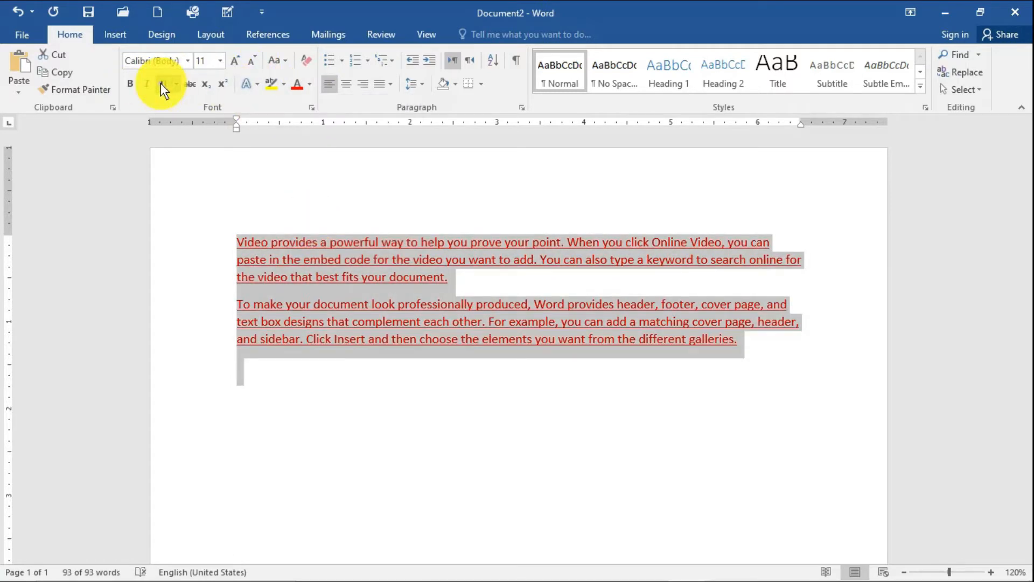
left_click(132, 84)
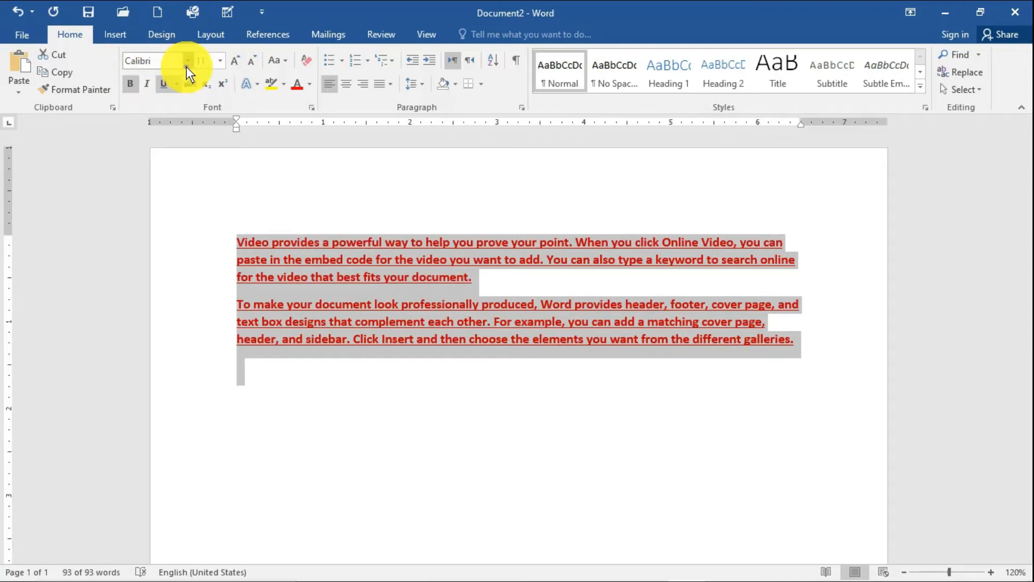
left_click(187, 60)
left_click(188, 132)
left_click(287, 215)
key("ctrl+a")
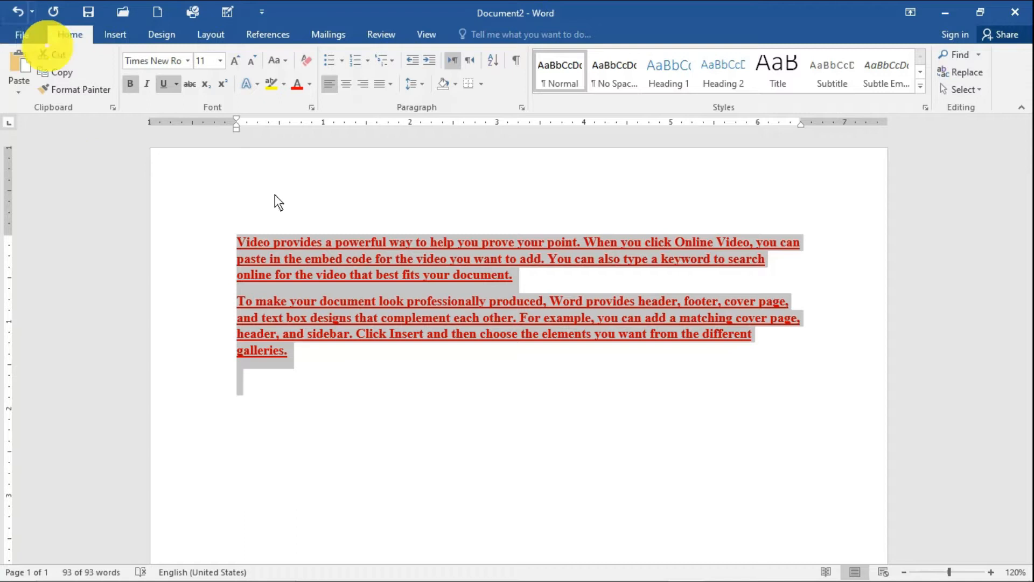
- Increase the font size of the selected text in increments up to 22
left_click(236, 55)
left_click(236, 55)
left_click(236, 55)
left_click(236, 55)
left_click(236, 55)
left_click(235, 55)
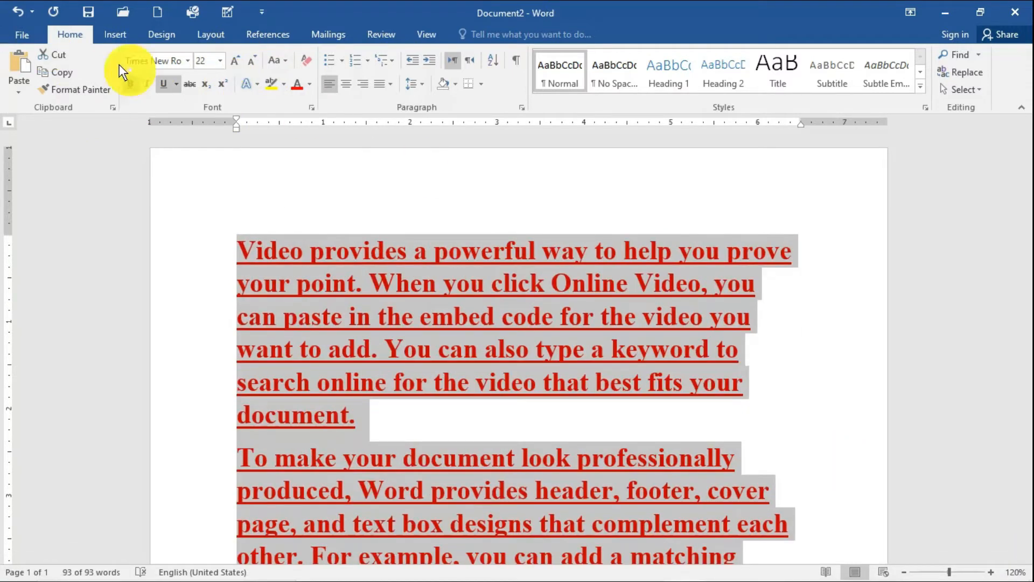
- Undo all formatting changes and the sample text insertion until the document is blank
left_click(19, 15)
left_click(18, 16)
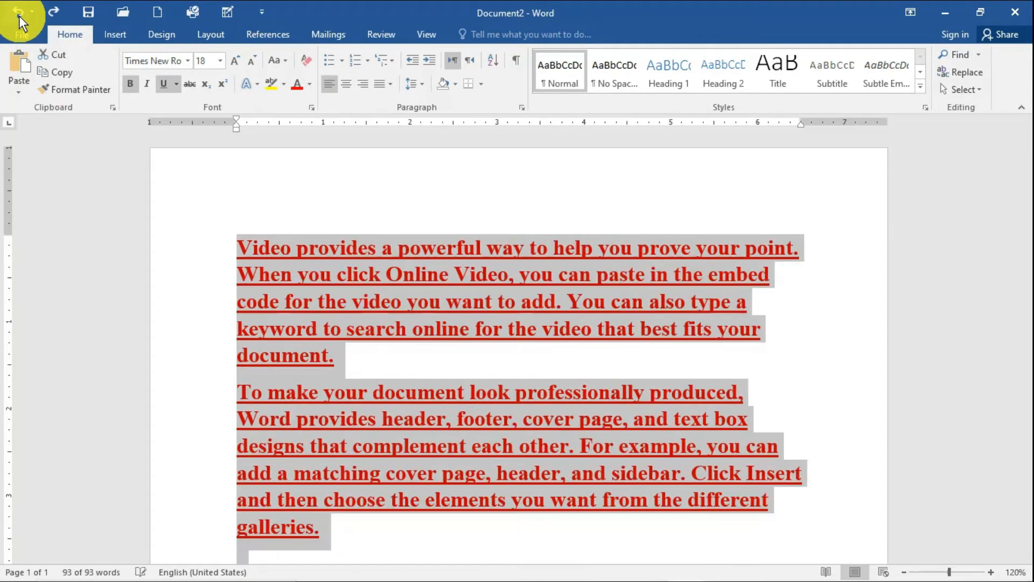
left_click(18, 15)
left_click(18, 15)
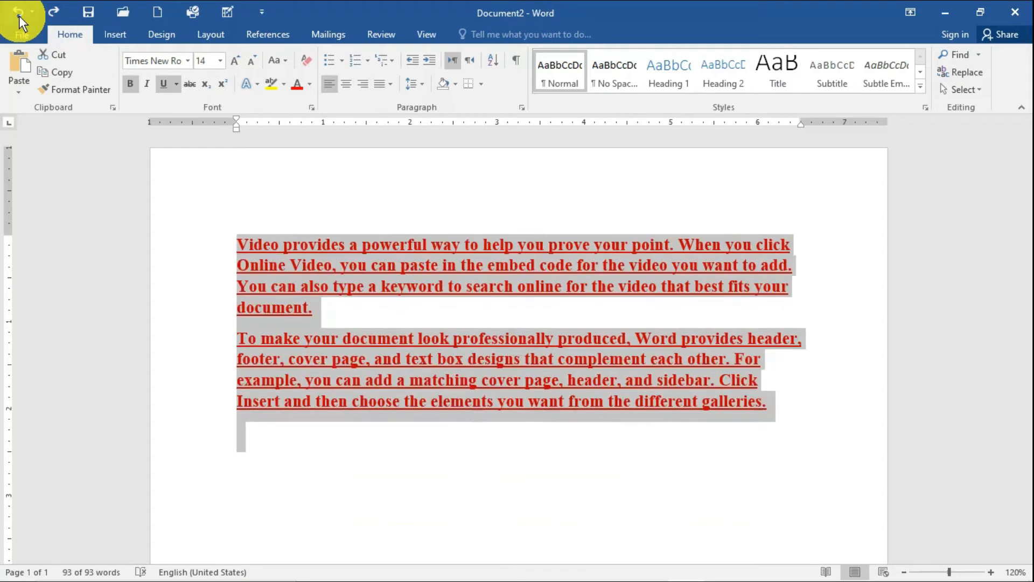
left_click(19, 15)
left_click(18, 15)
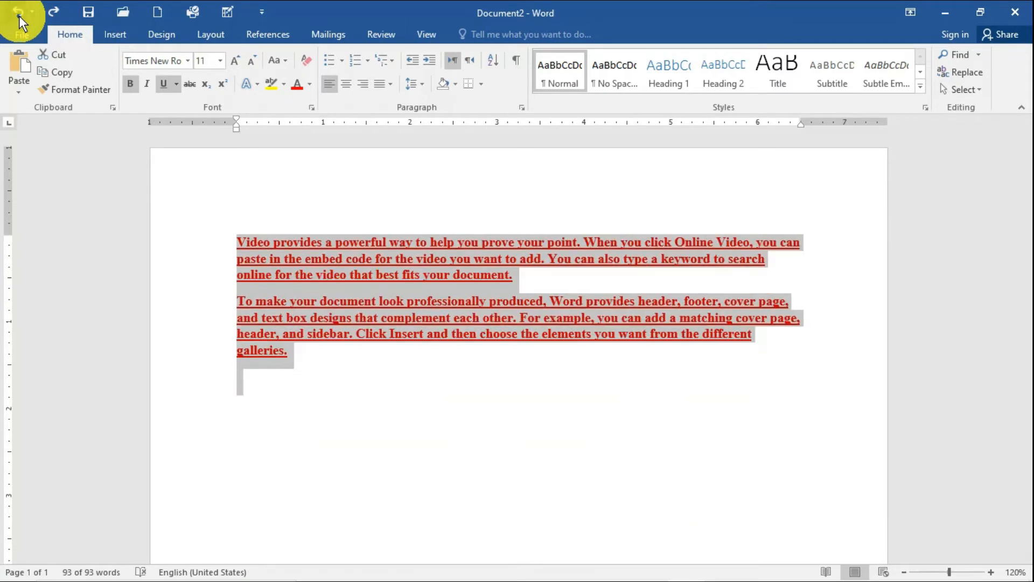
left_click(19, 15)
left_click(19, 15)
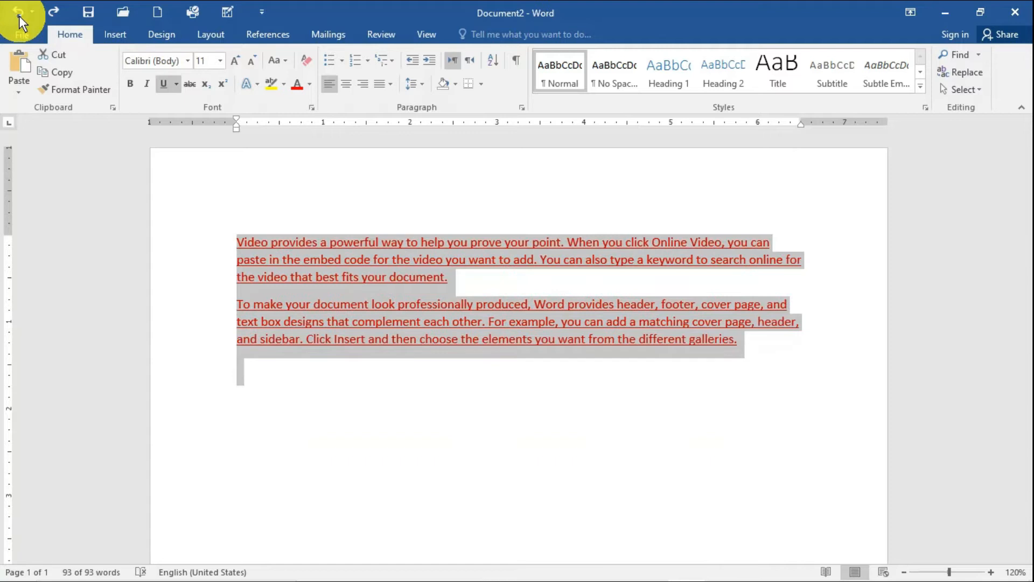
left_click(18, 16)
left_click(18, 15)
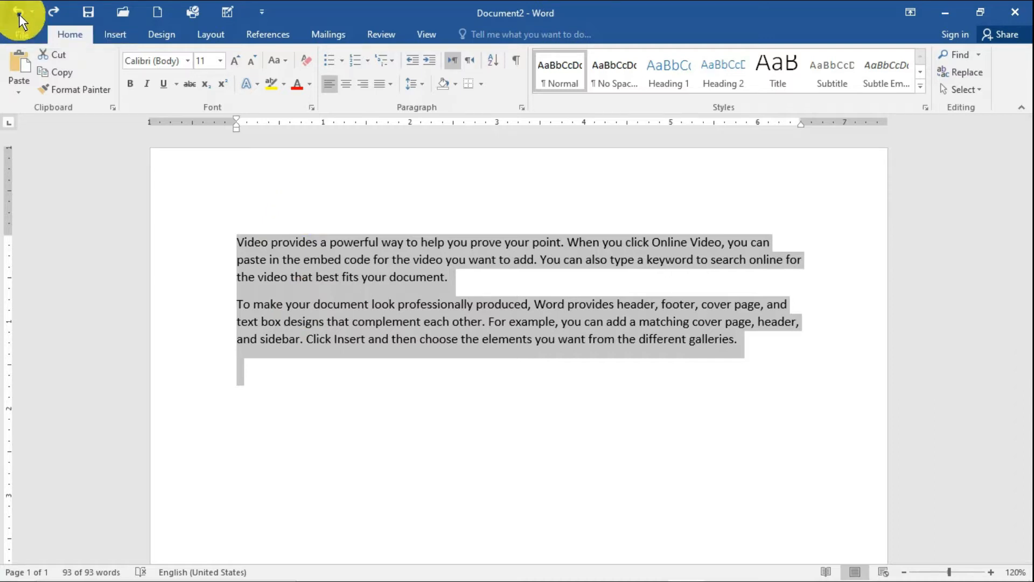
left_click(19, 15)
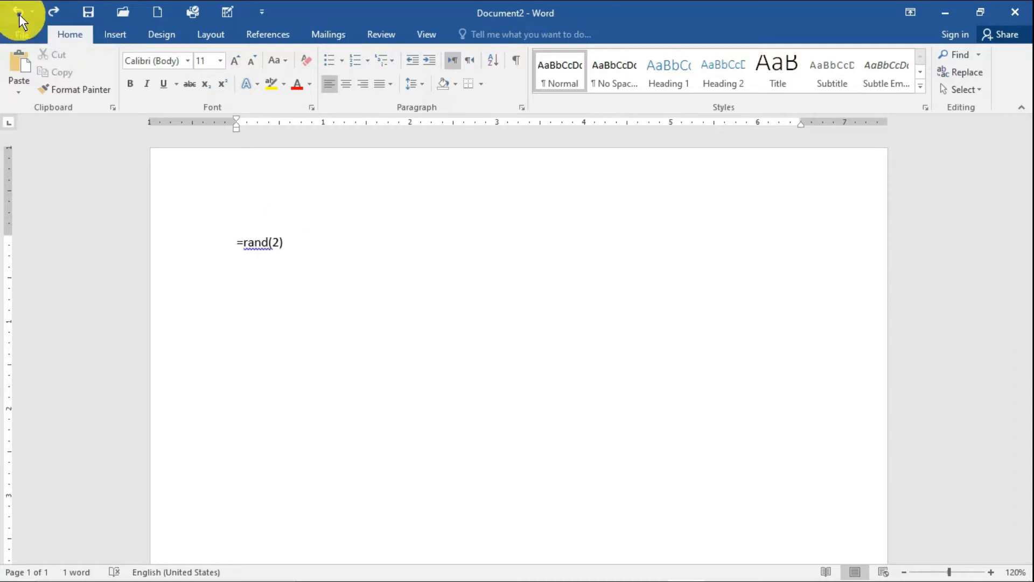
left_click(19, 15)
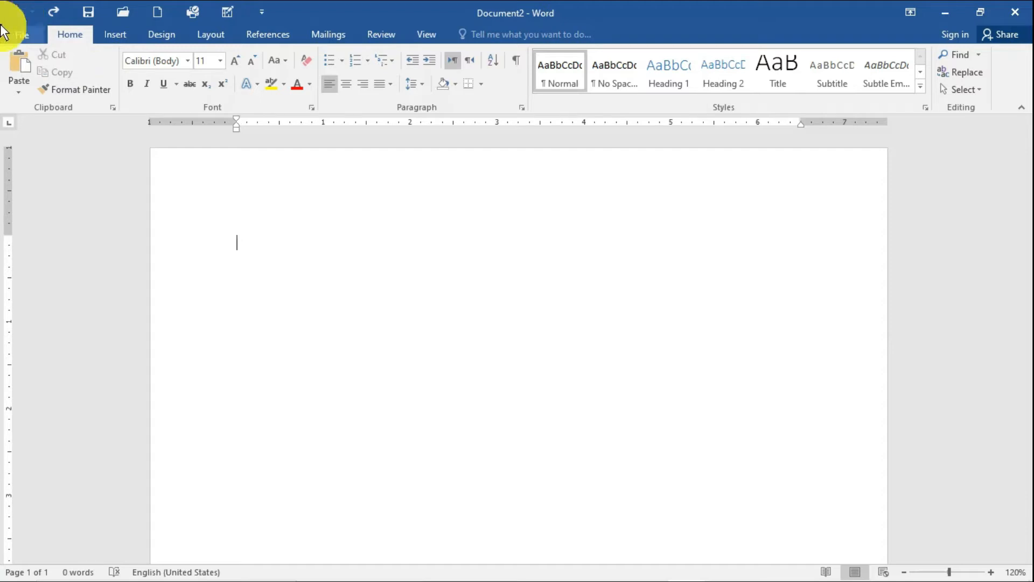
left_click(242, 264)
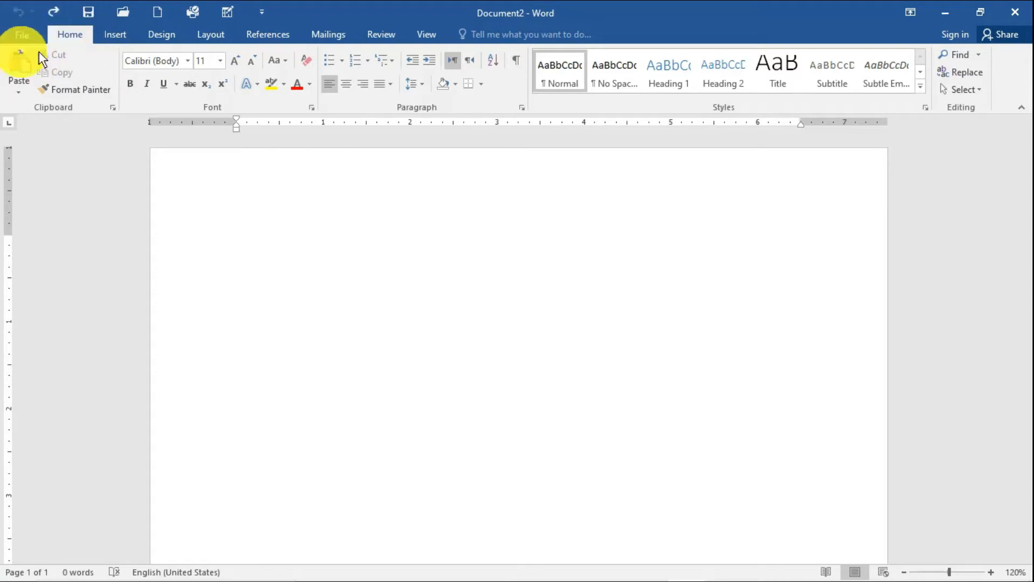
- Redo the undone sample text and its formatting one action at a time, up to font size 20
left_click(54, 11)
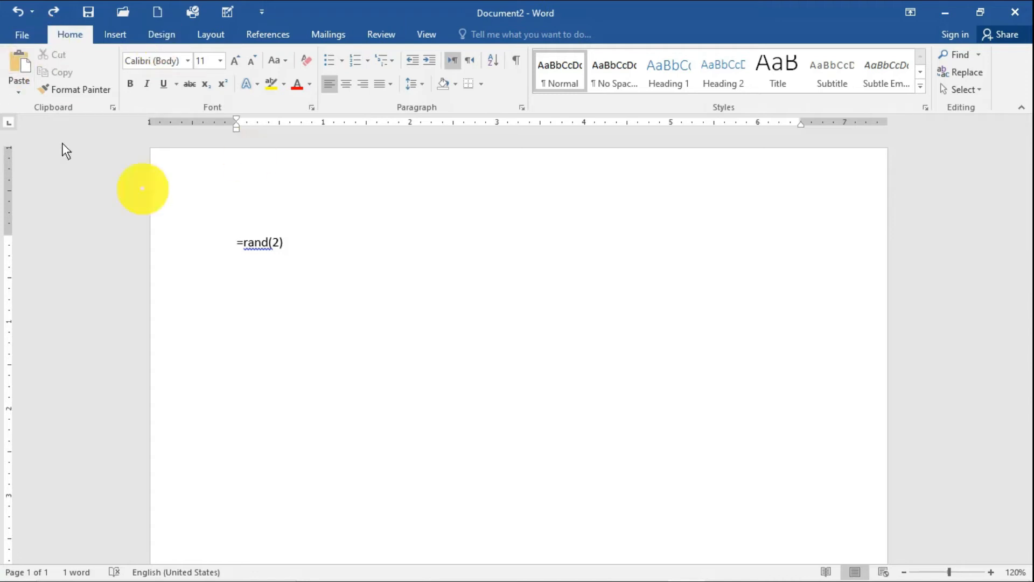
left_click(54, 17)
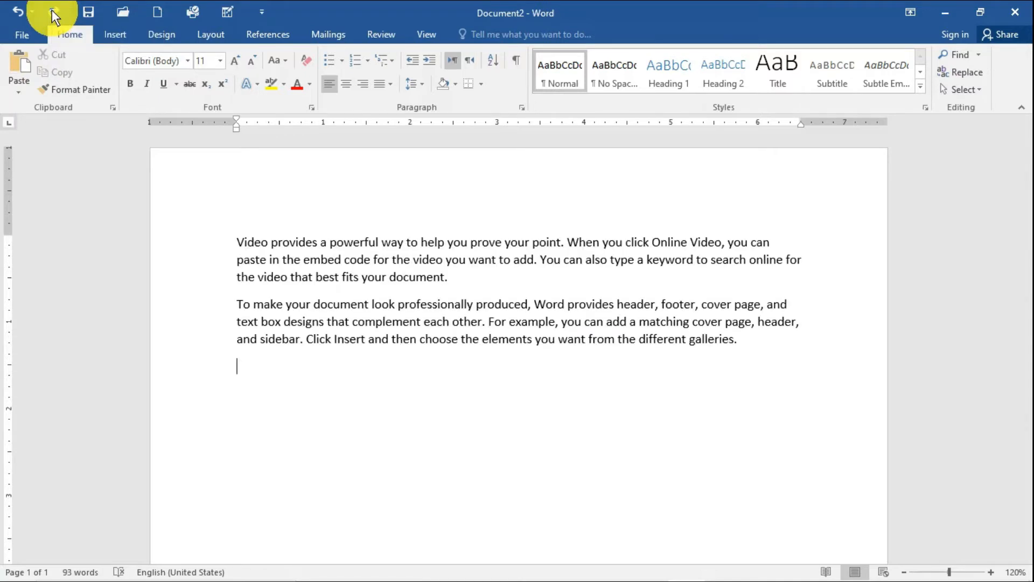
left_click(55, 16)
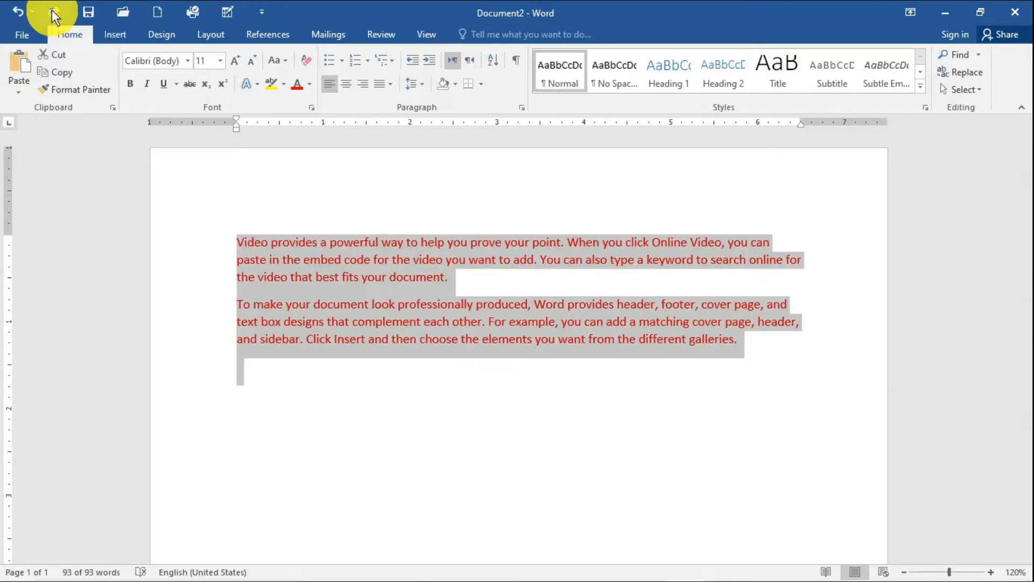
left_click(55, 16)
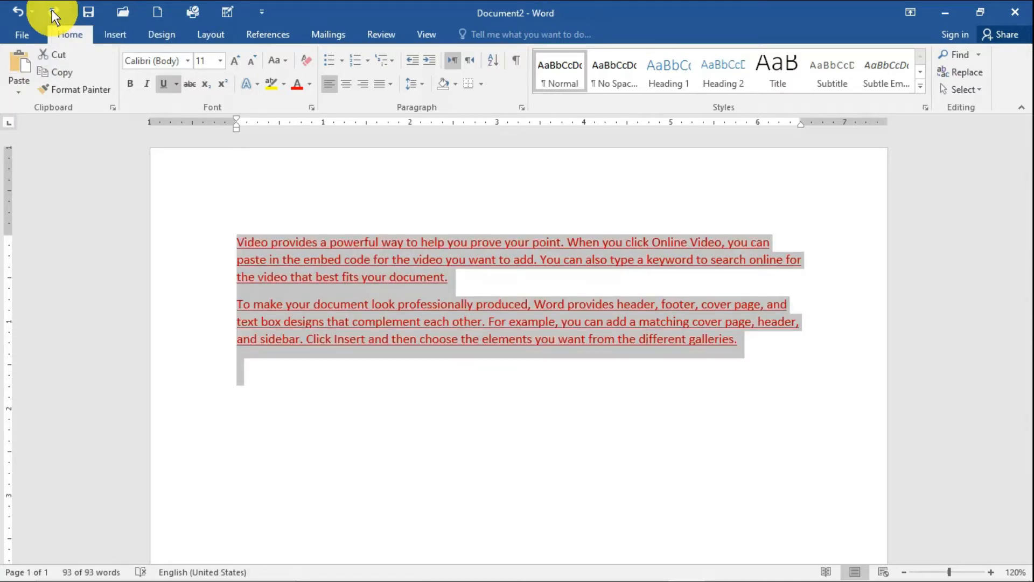
left_click(55, 16)
left_click(54, 16)
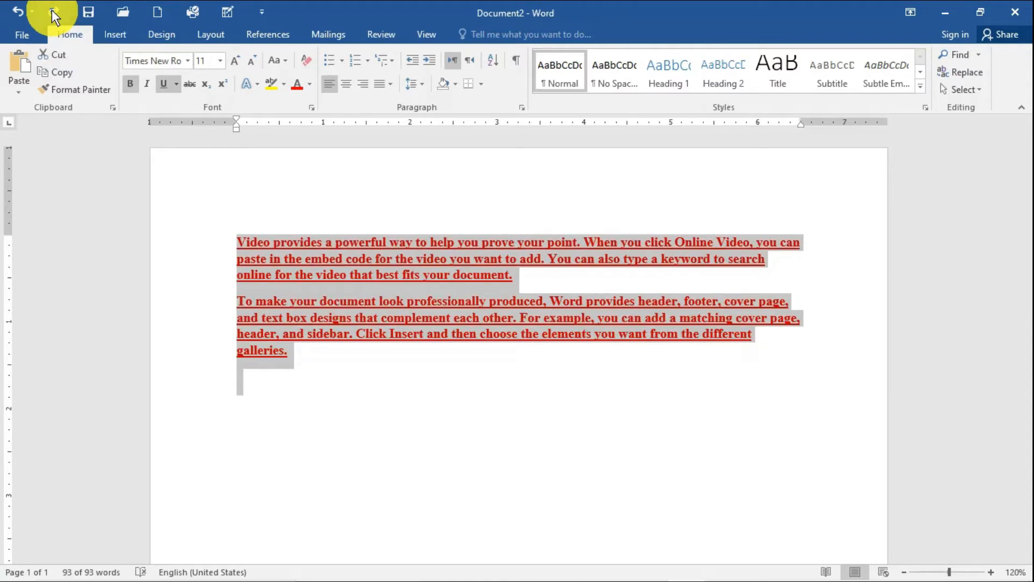
left_click(54, 17)
left_click(55, 16)
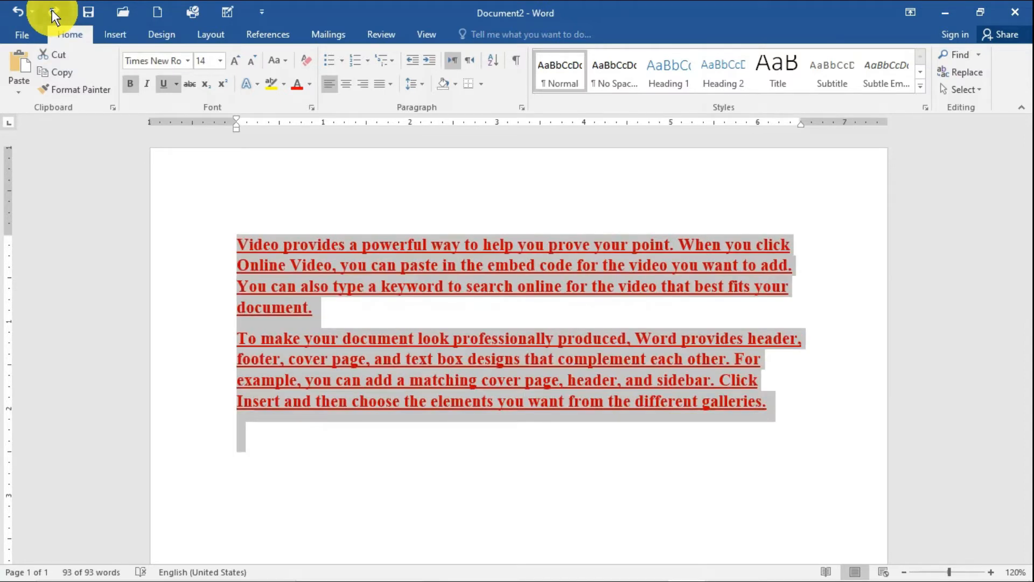
left_click(54, 16)
left_click(54, 16)
left_click(55, 16)
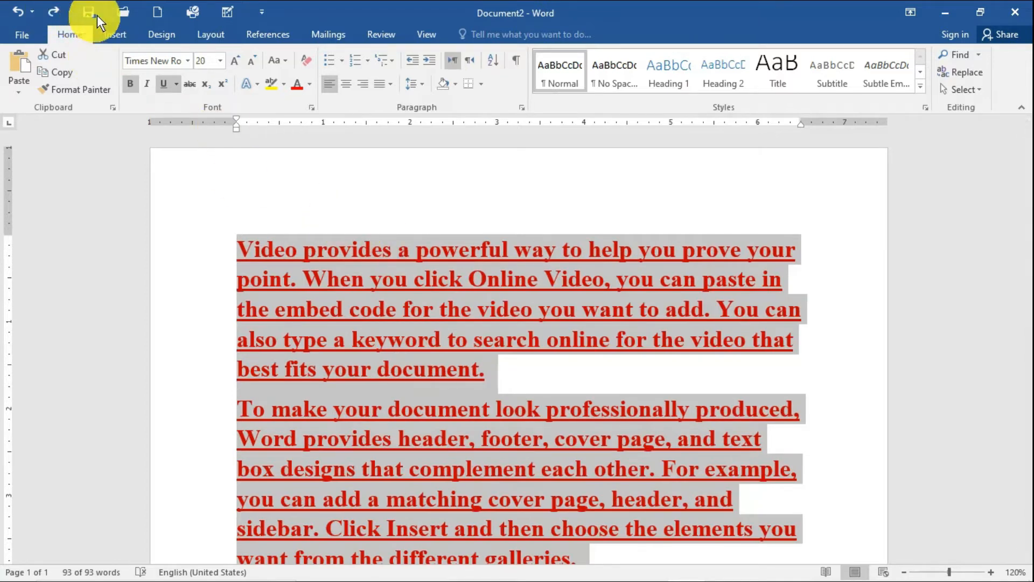
- Examine which commands are offered and enabled for the Quick Access Toolbar
left_click(262, 14)
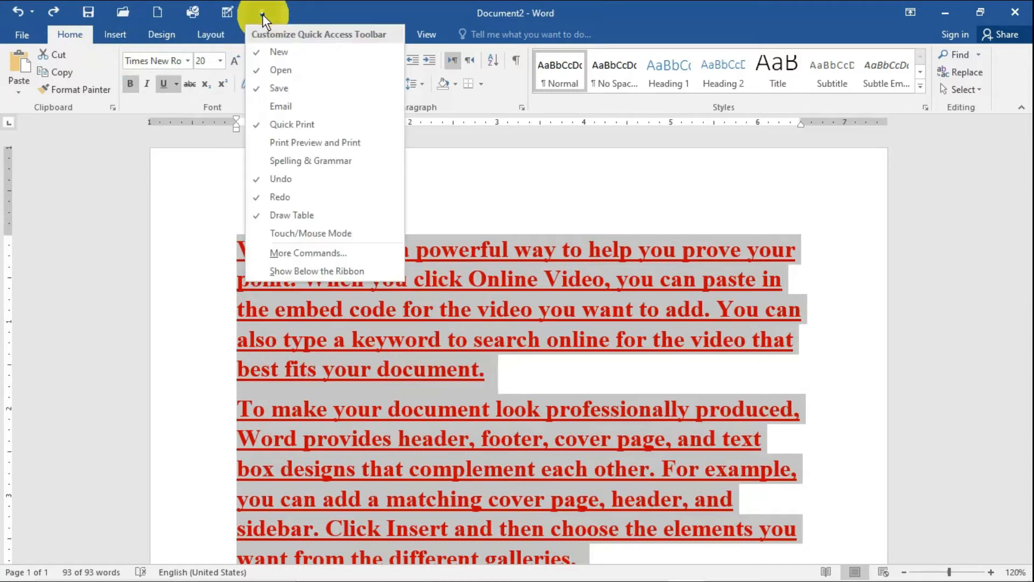
left_click(263, 14)
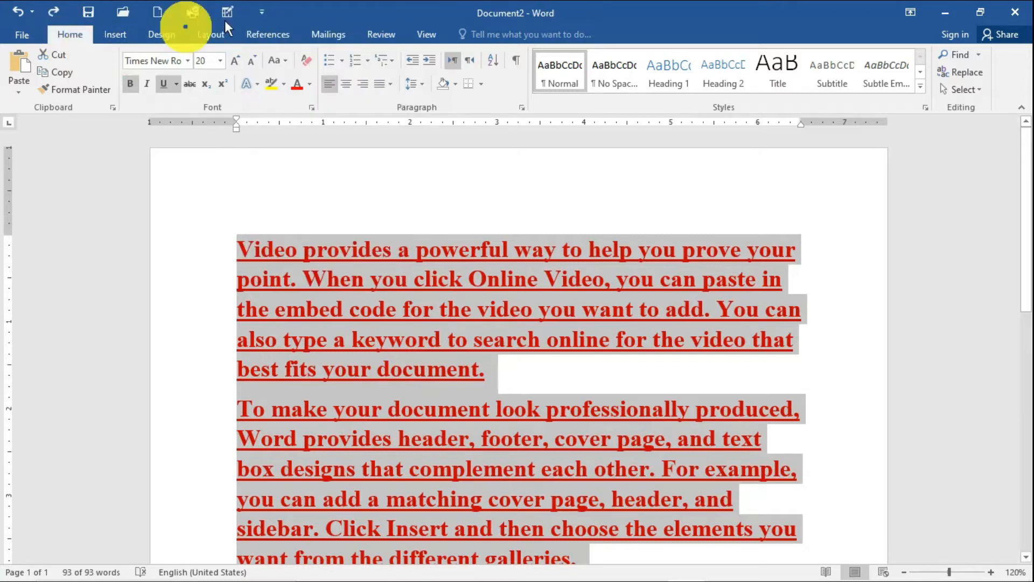
left_click(263, 12)
left_click(263, 11)
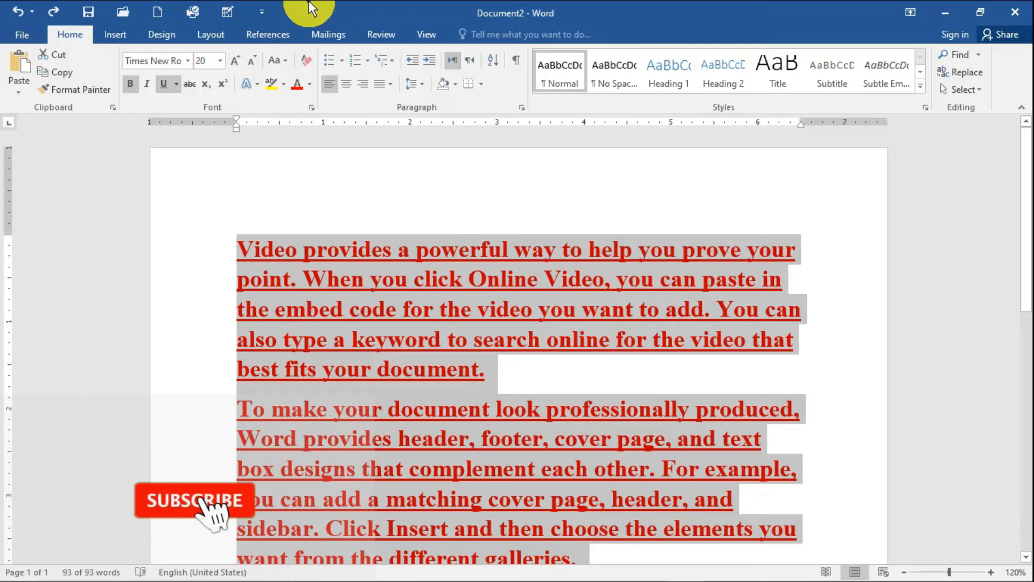
key("Right")
left_click(264, 11)
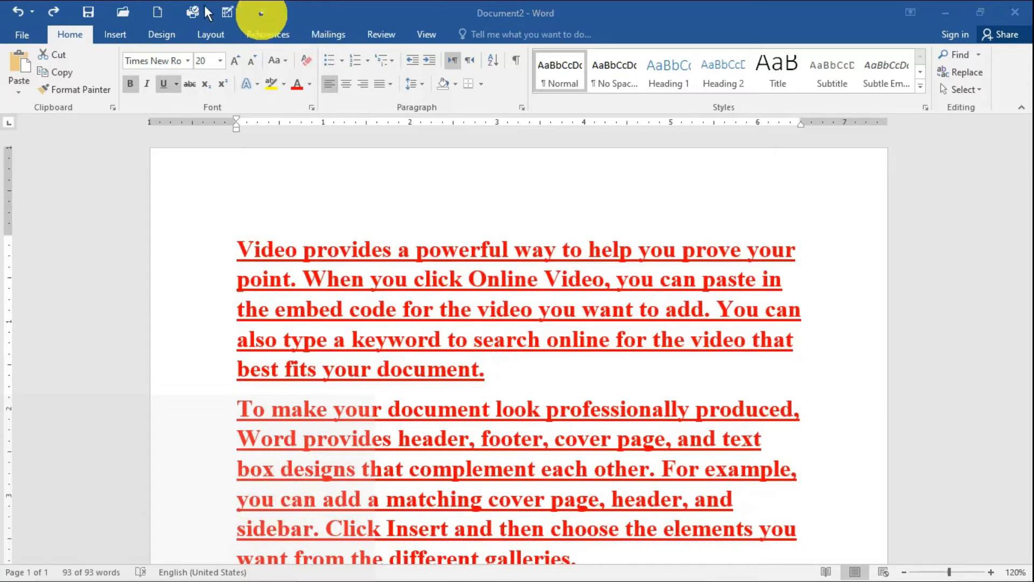
left_click(263, 10)
- Remove New, Open, Save, Quick Print and Draw Table from the Quick Access Toolbar
left_click(264, 12)
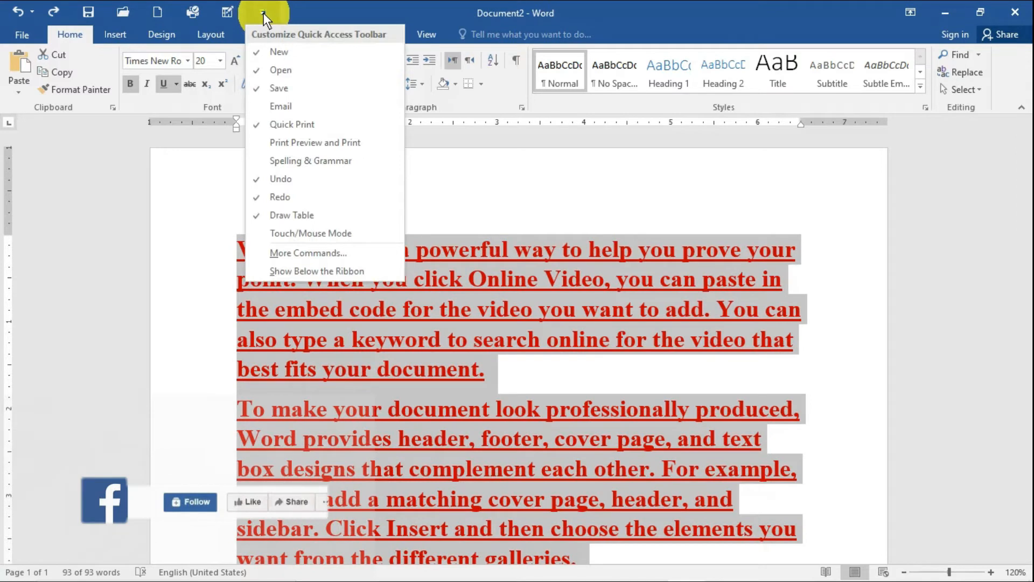
left_click(279, 51)
left_click(227, 11)
left_click(245, 70)
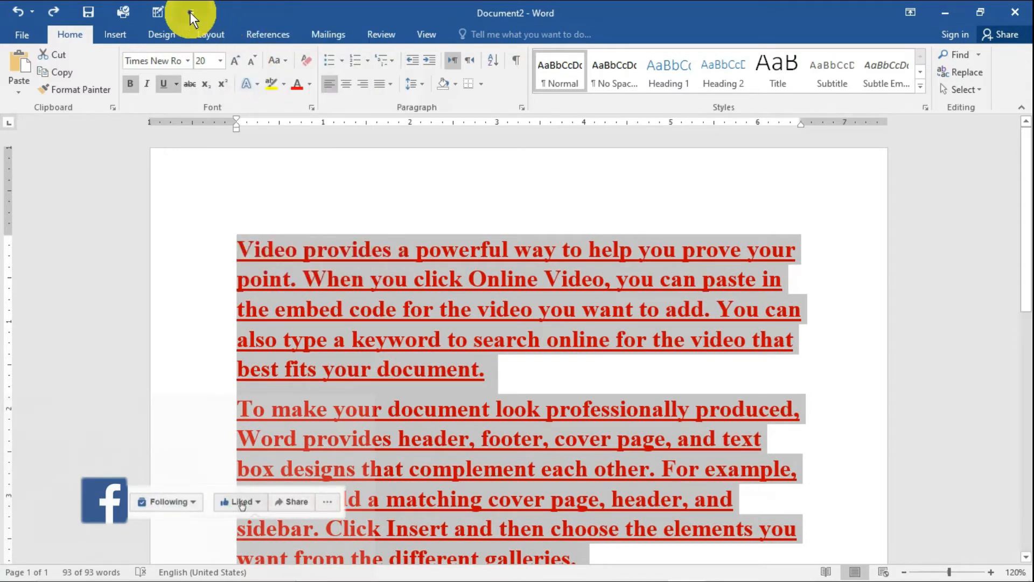
left_click(197, 12)
left_click(214, 93)
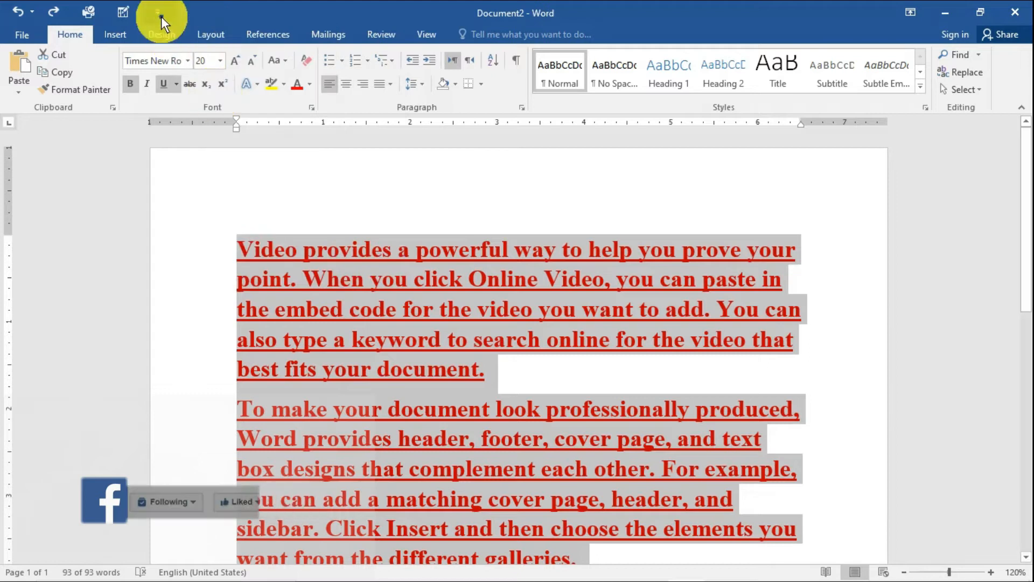
left_click(161, 18)
left_click(188, 124)
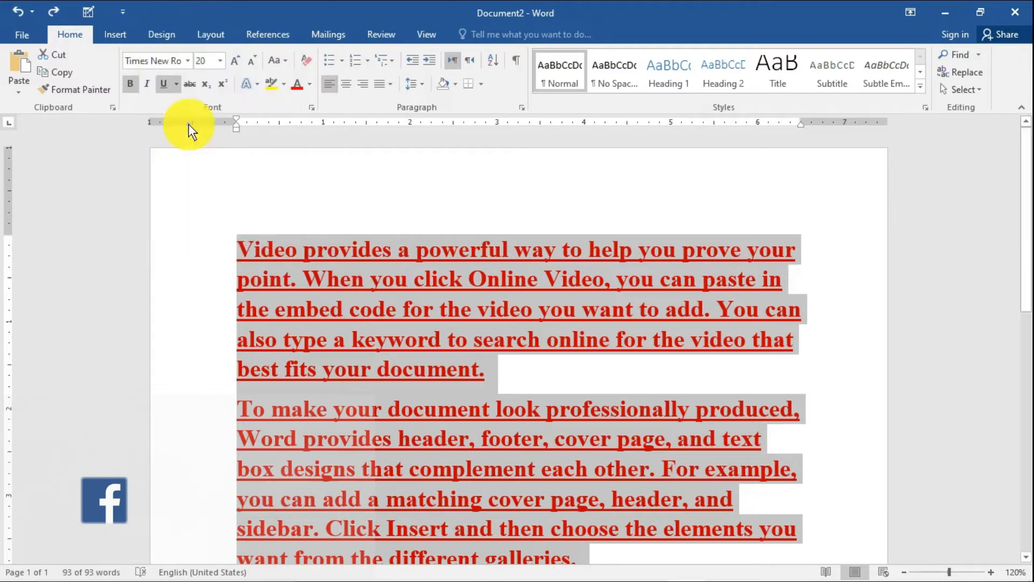
left_click(122, 13)
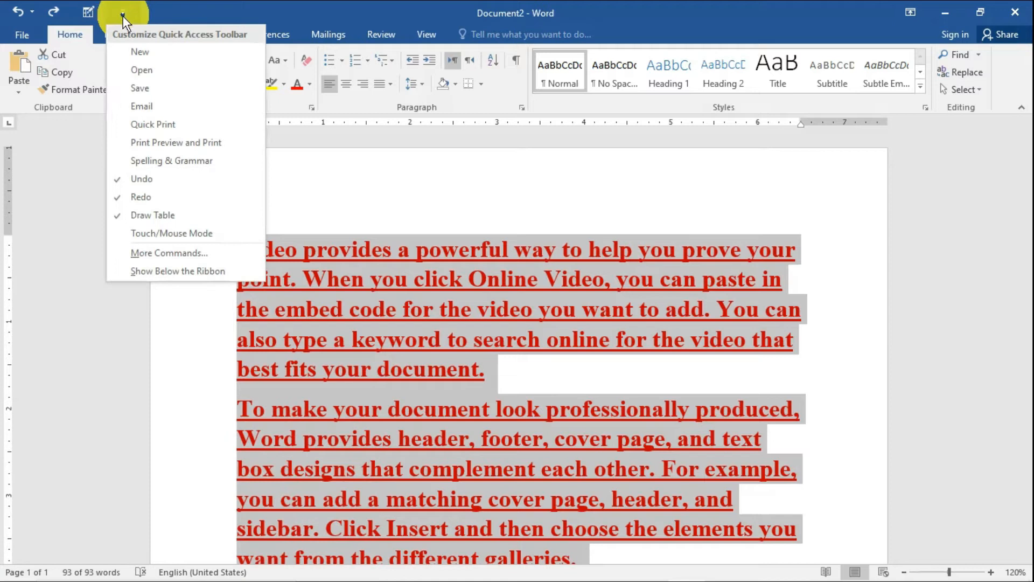
left_click(159, 220)
- Add the Quick Print and Email commands to the Quick Access Toolbar
left_click(89, 17)
left_click(90, 18)
left_click(89, 17)
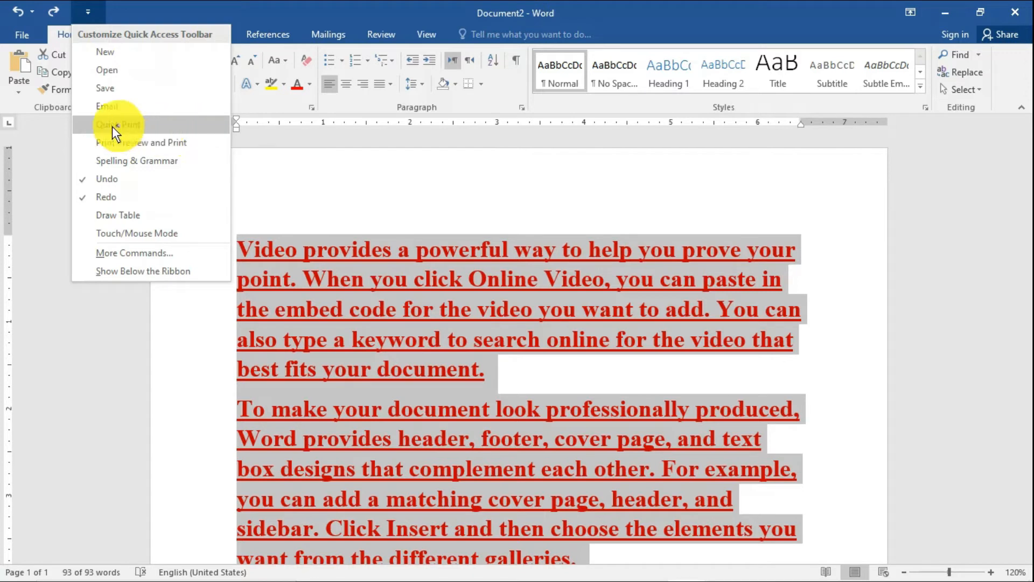
left_click(139, 127)
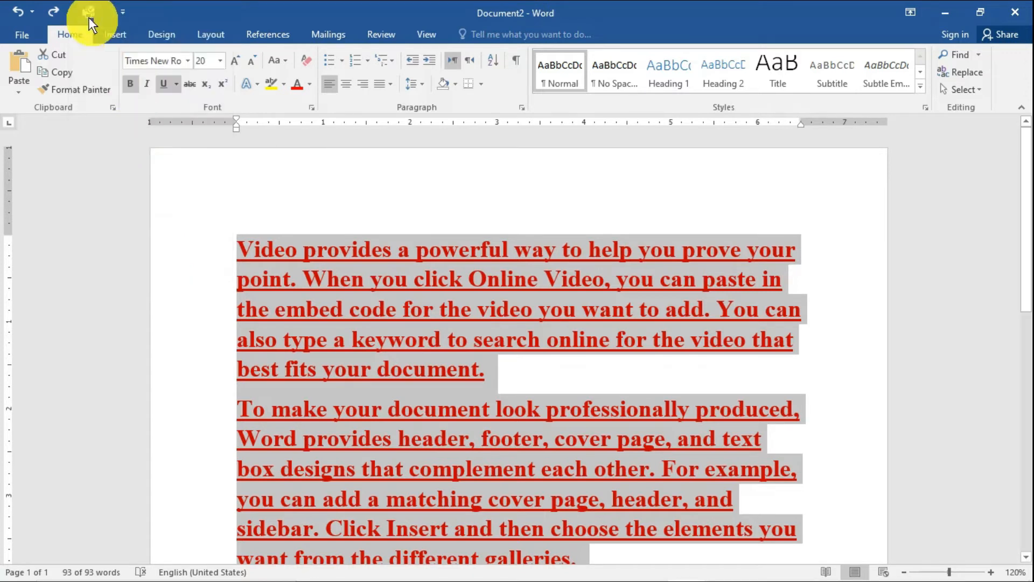
left_click(123, 10)
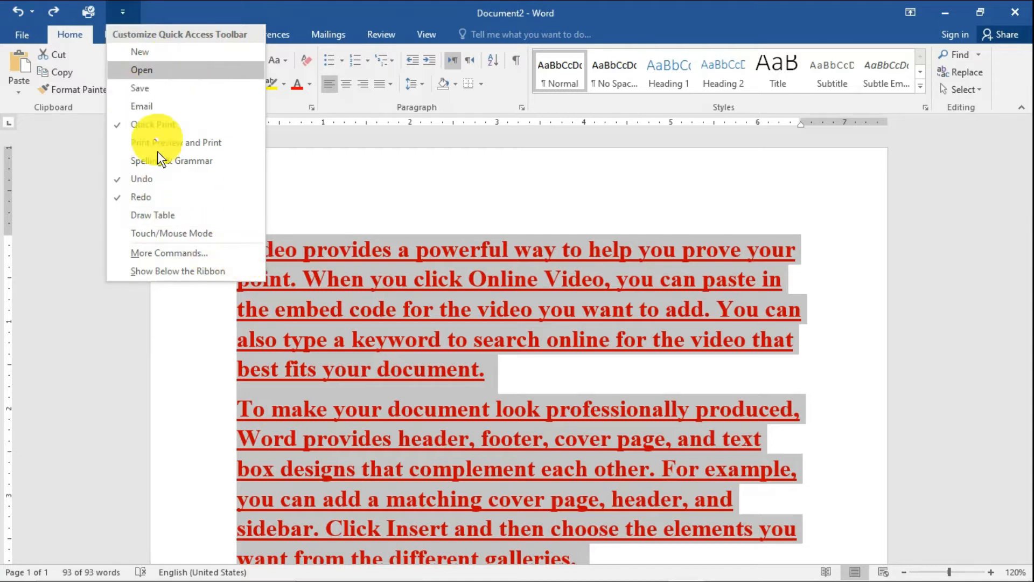
left_click(199, 106)
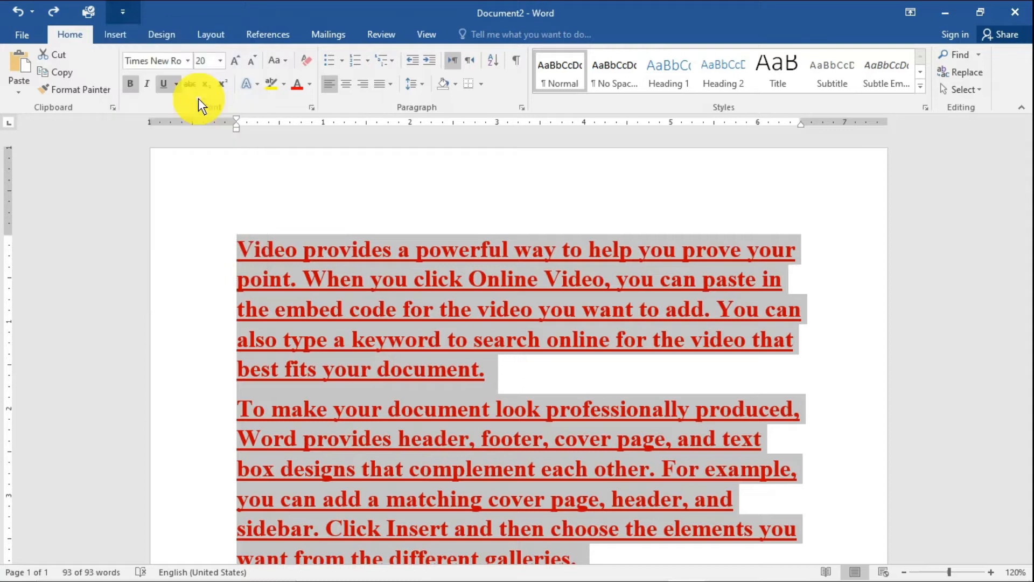
- Add Print Preview and Print to the Quick Access Toolbar, and use it to preview the document enlarged before returning to editing
left_click(158, 13)
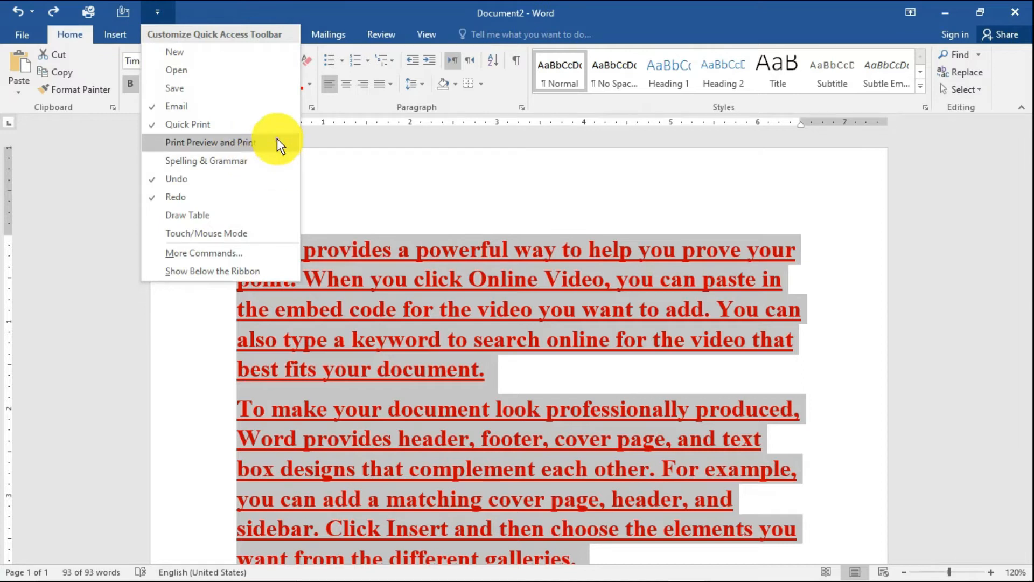
left_click(259, 142)
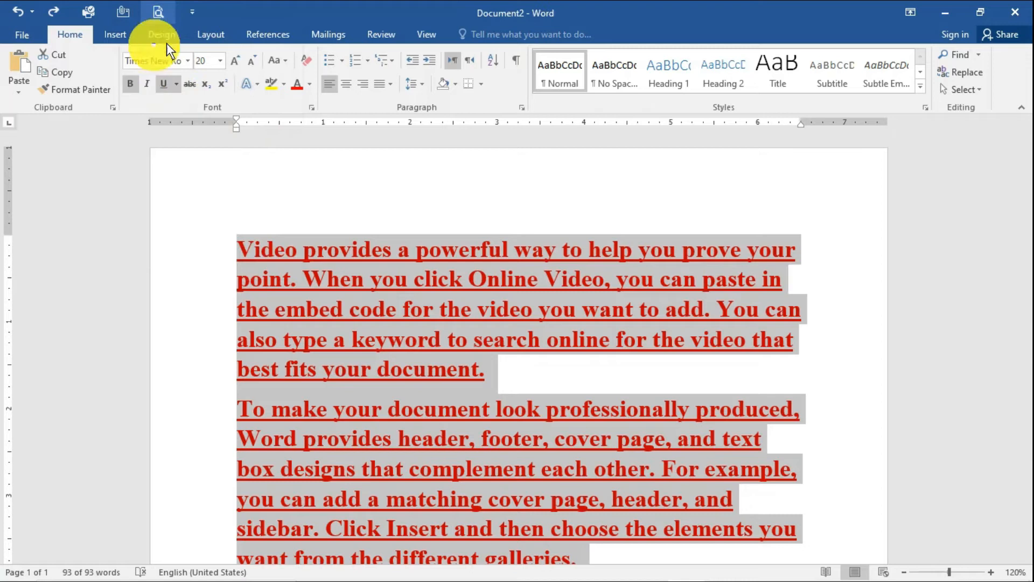
left_click(158, 11)
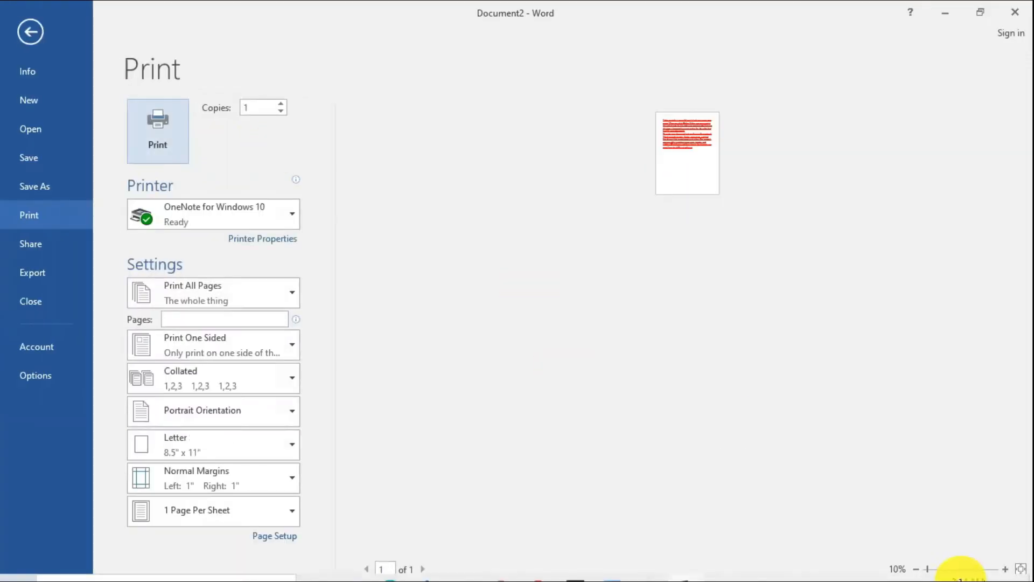
left_click(964, 569)
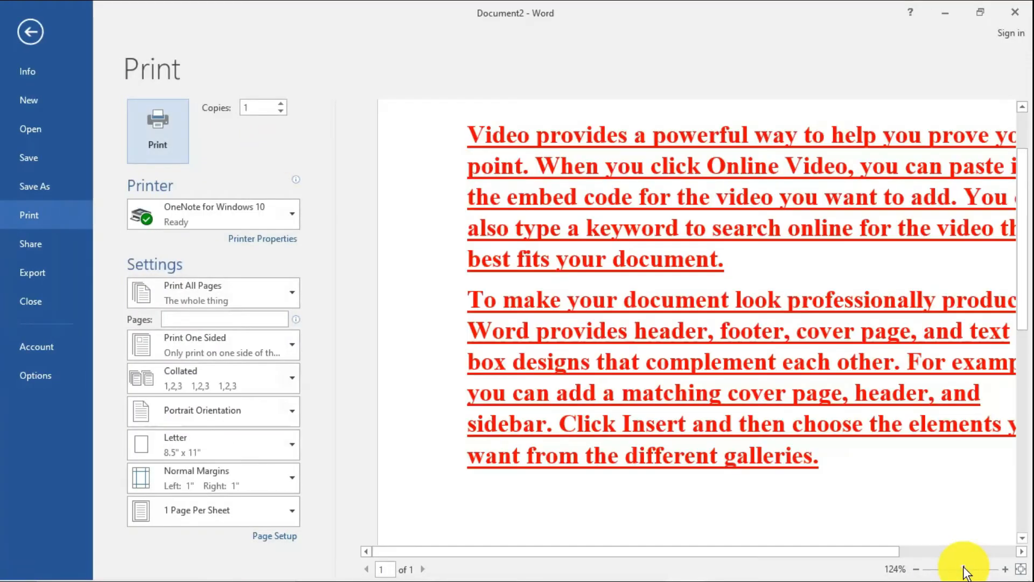
left_click(13, 40)
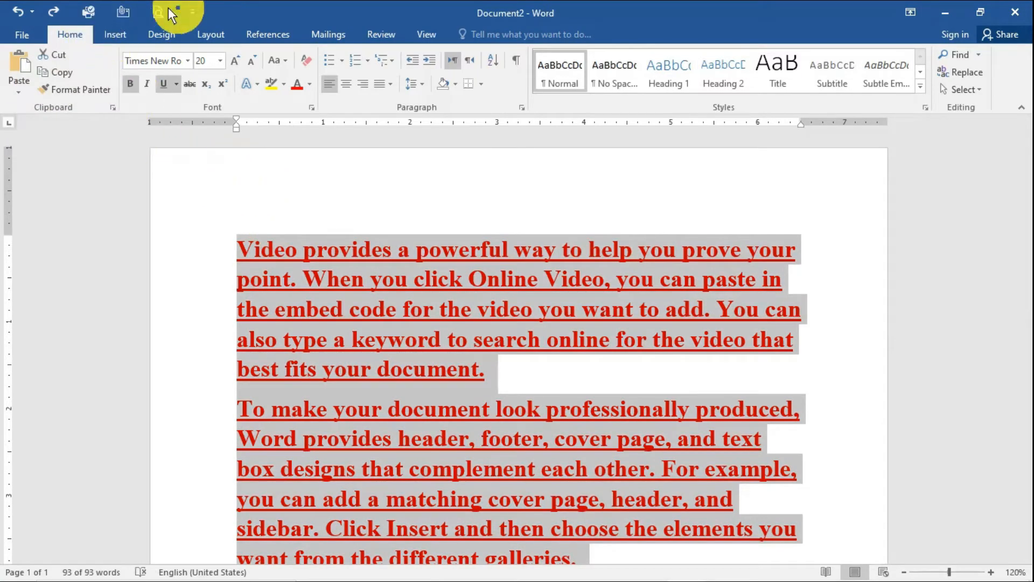
- Move the Quick Access Toolbar below the ribbon and back above it
left_click(191, 10)
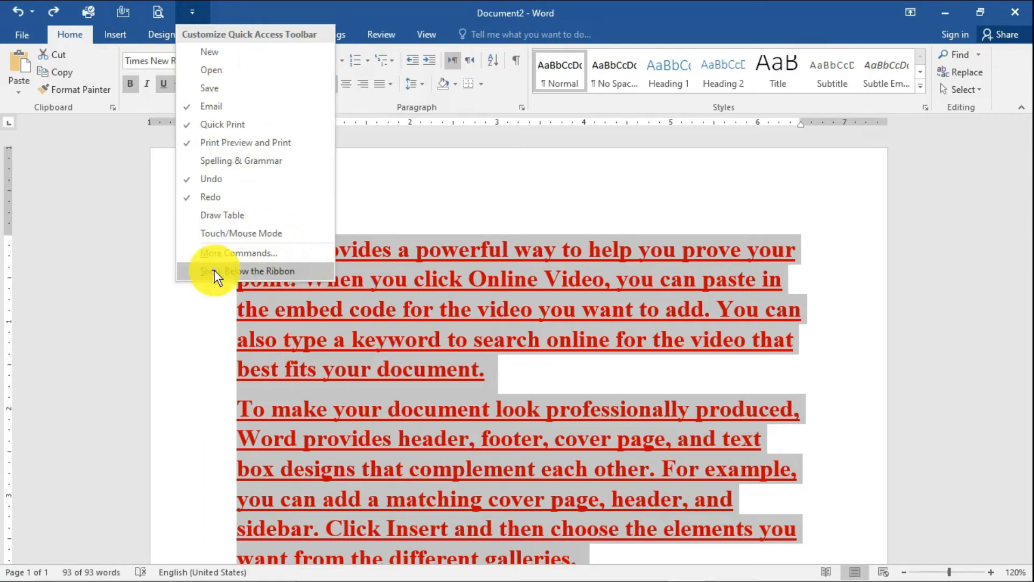
left_click(294, 271)
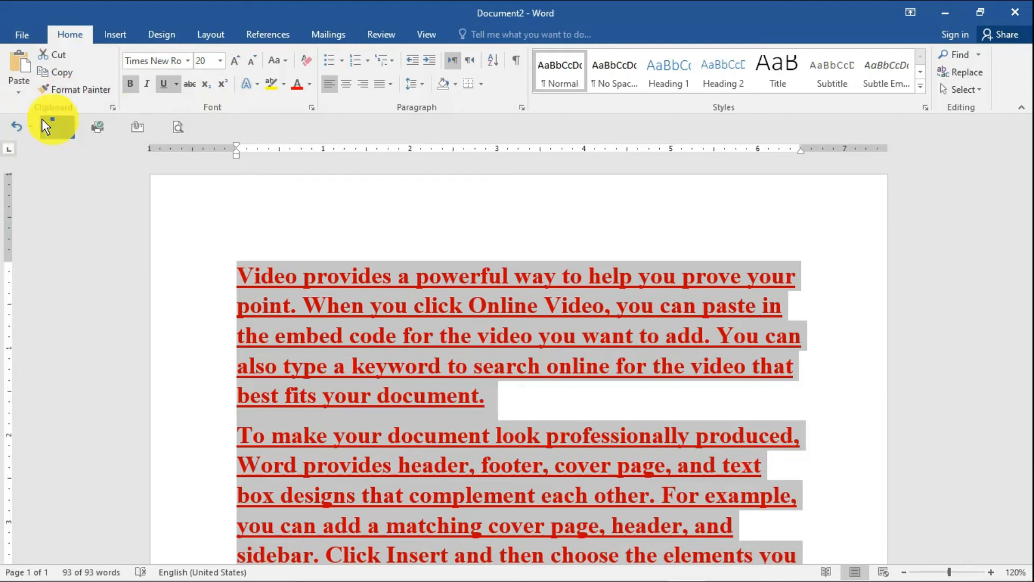
left_click(216, 129)
left_click(270, 386)
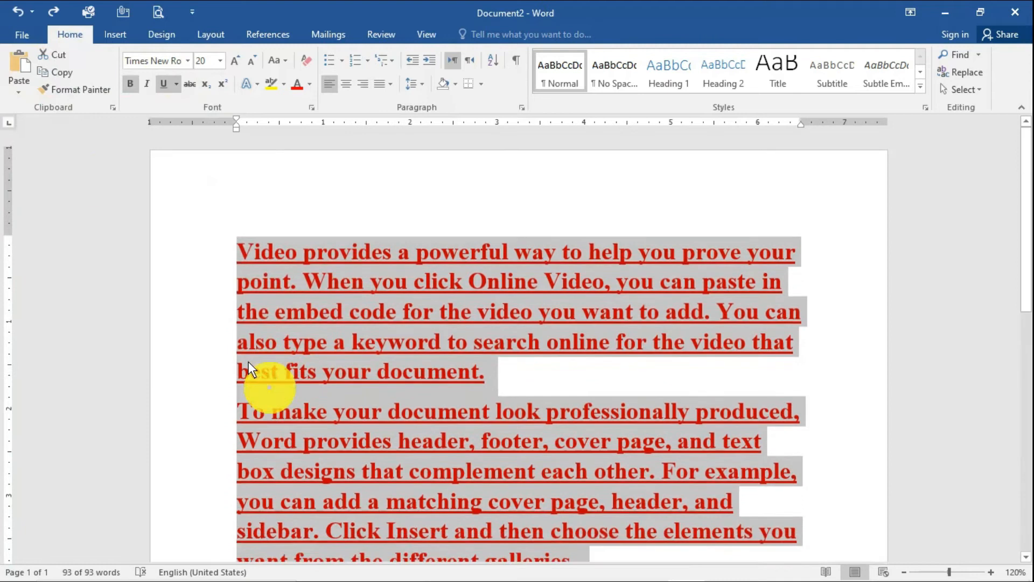
- Open the full Quick Access Toolbar customization options, enlarge the dialog, and list All Commands as the command source
left_click(190, 13)
left_click(282, 253)
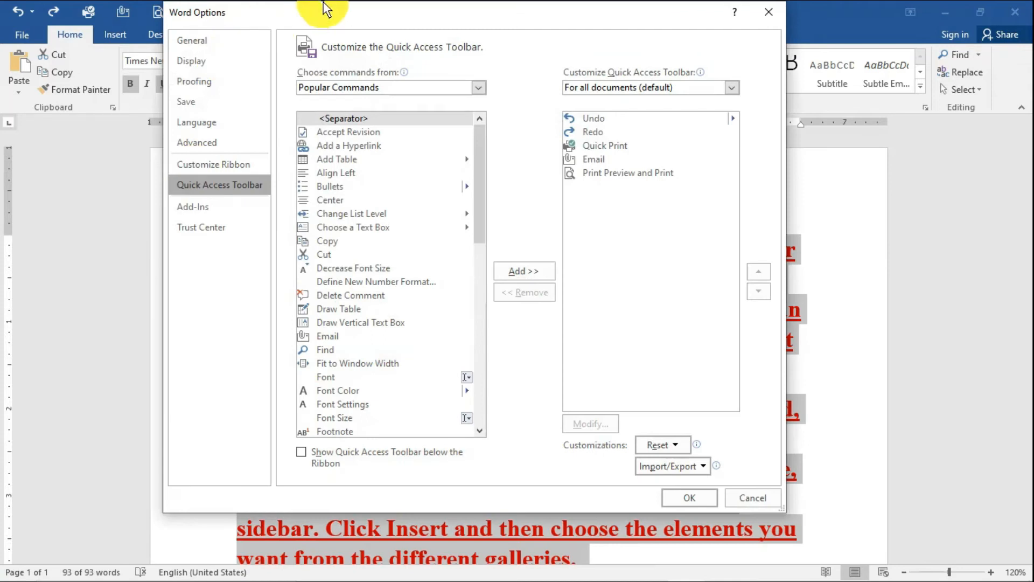
mouse_move(325, 21)
left_mouse_down()
mouse_move(363, 17)
mouse_move(382, 55)
mouse_move(294, 10)
mouse_move(343, 27)
left_mouse_up()
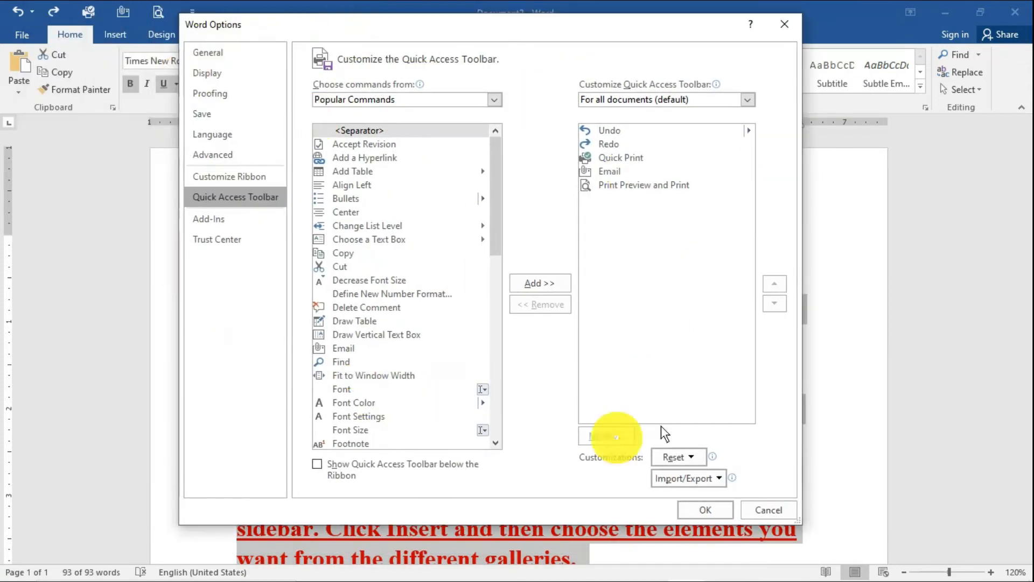
left_click_drag(799, 519, 861, 572)
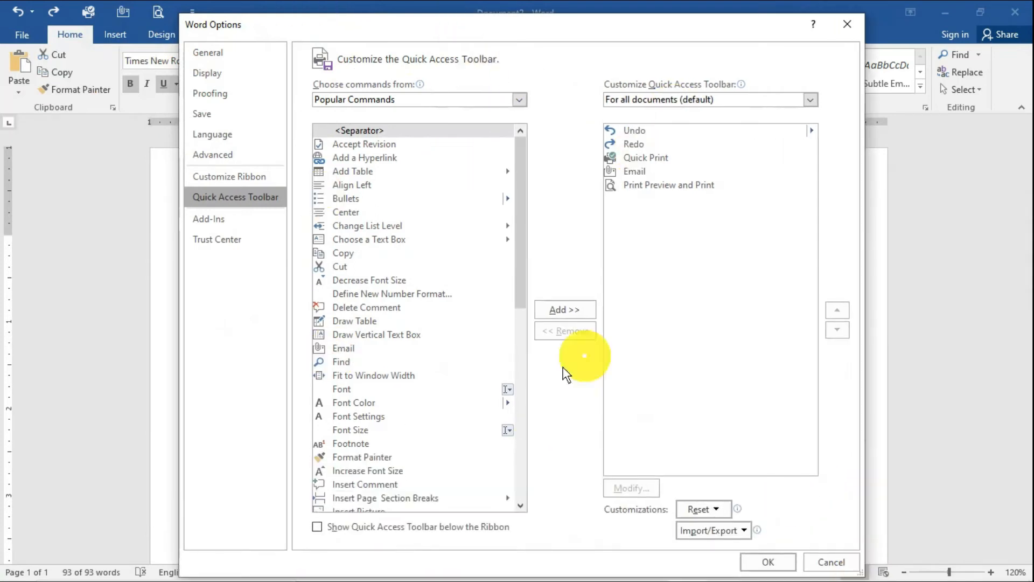
left_click_drag(522, 211, 553, 152)
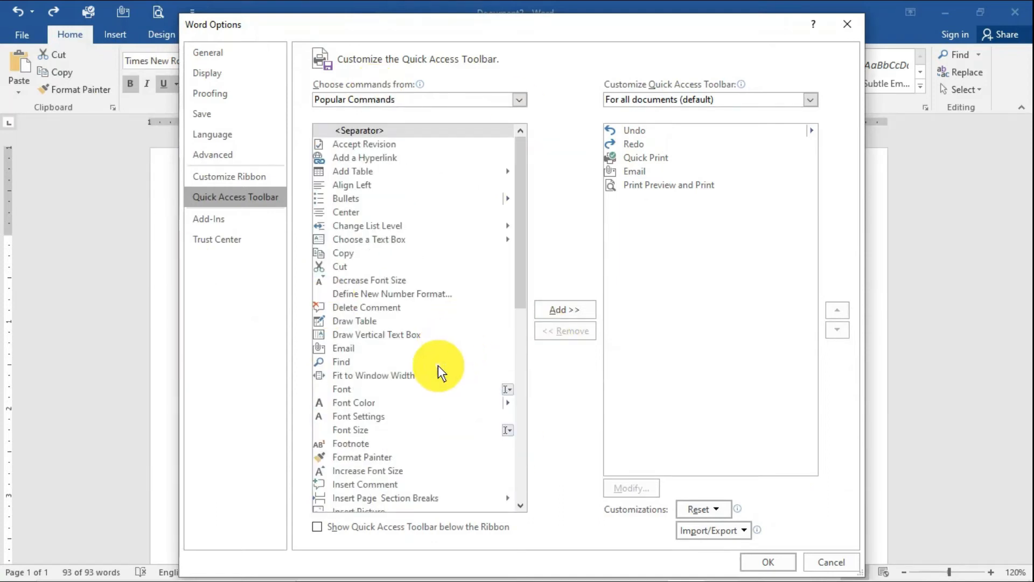
left_click(520, 102)
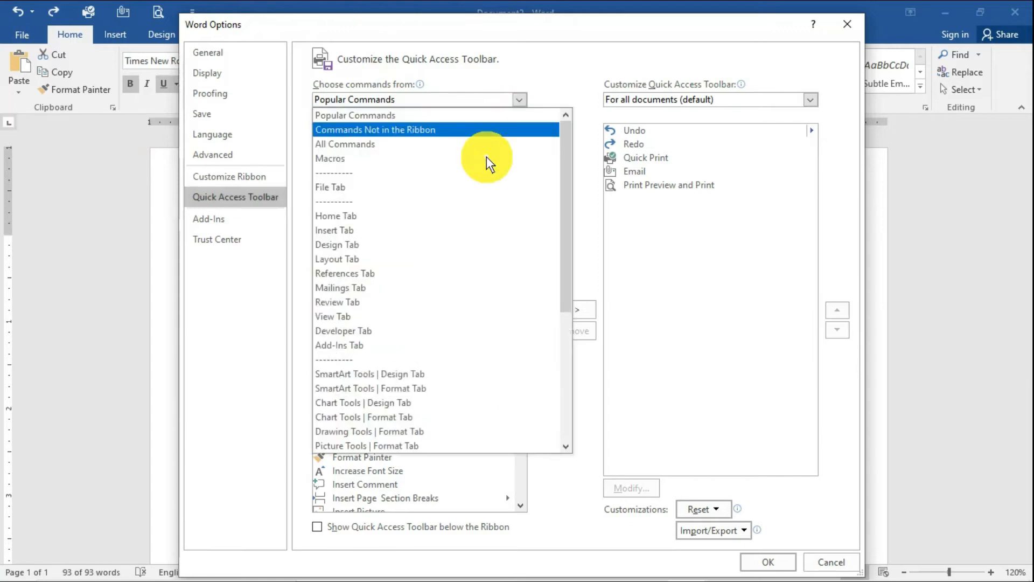
left_click(405, 145)
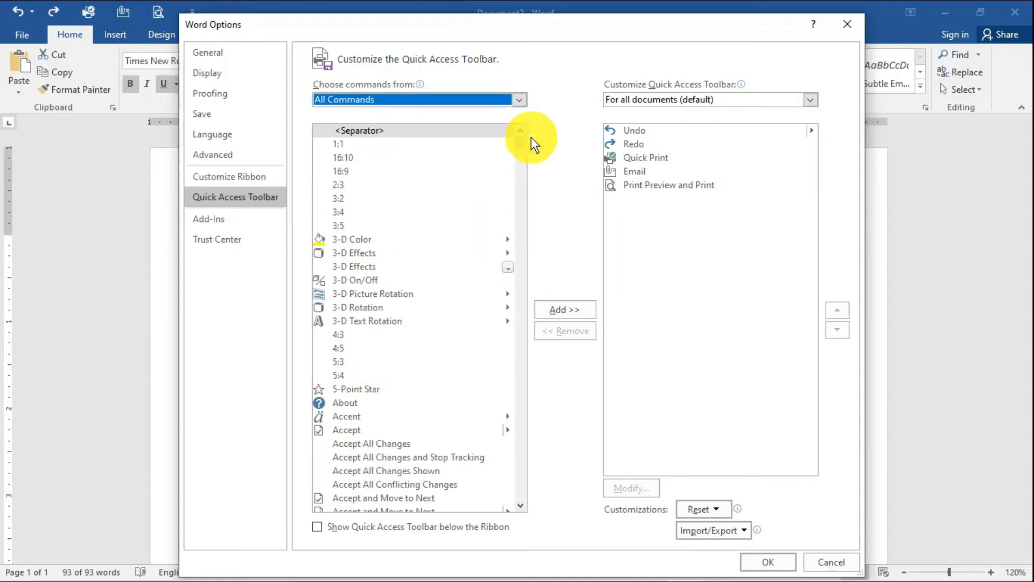
- Add the 3-D Color command to the Quick Access Toolbar list, remove it, and add it back
scroll(519, 143, "down", 1)
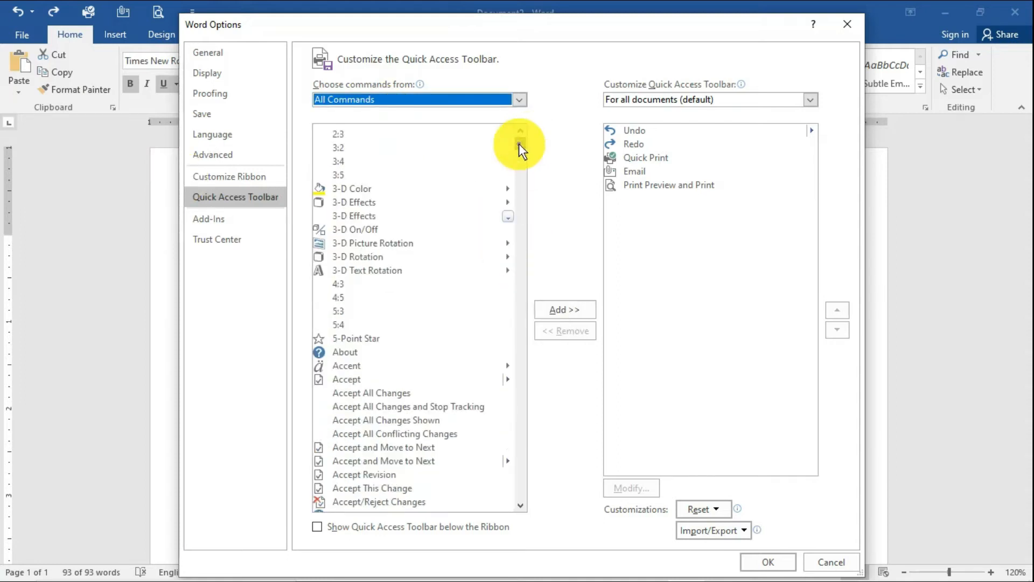
left_click(360, 190)
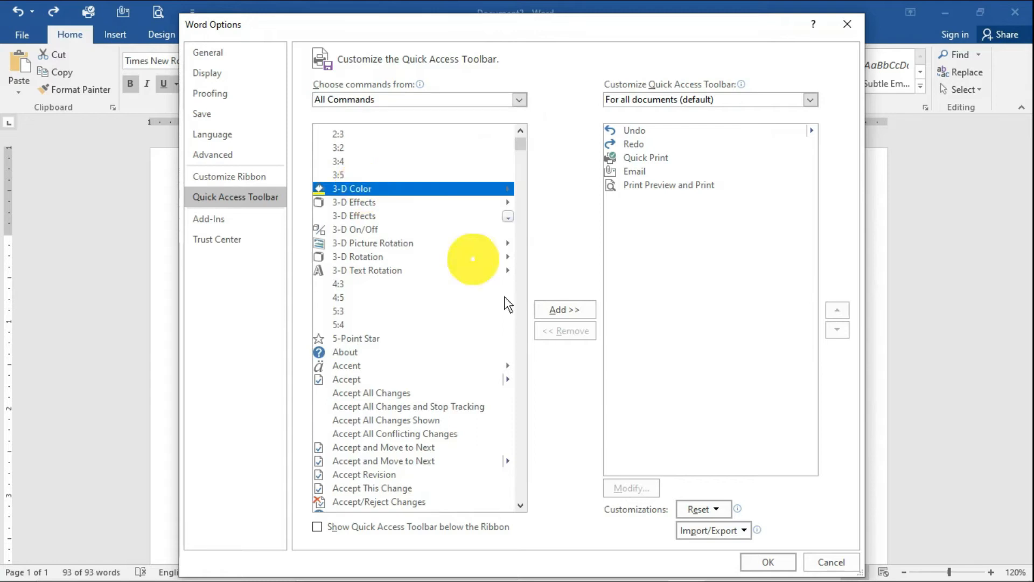
left_click(563, 311)
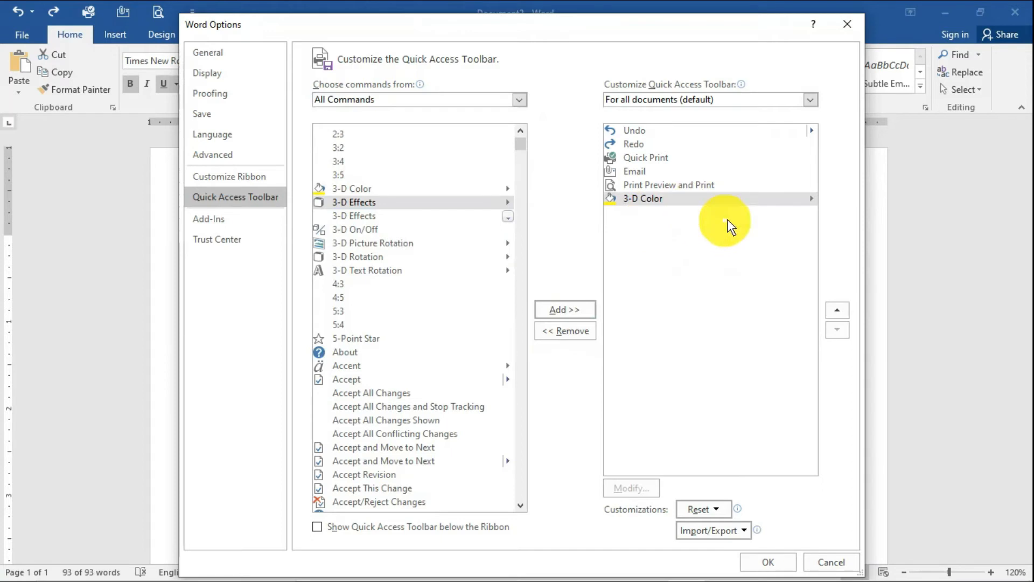
left_click(565, 333)
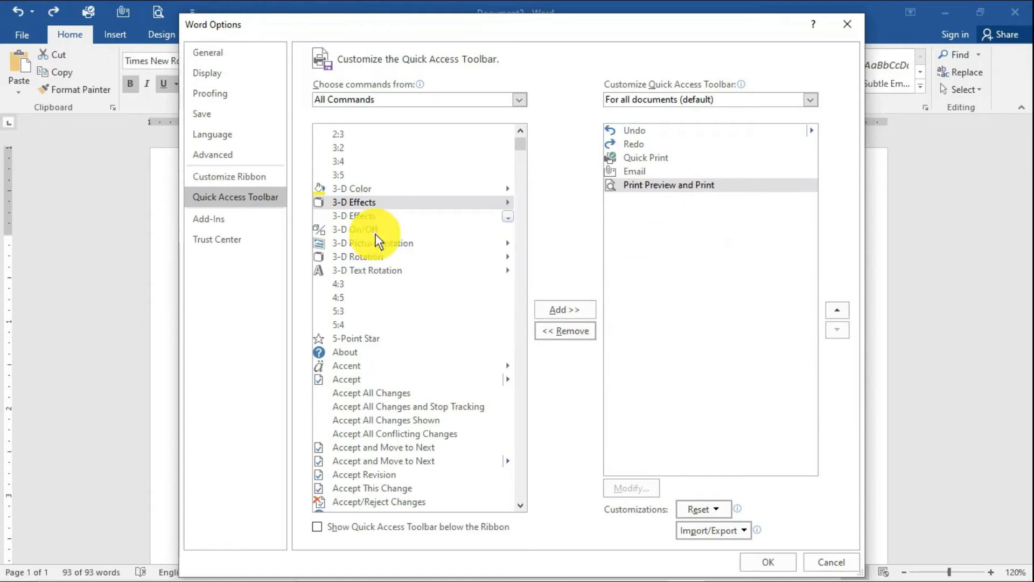
left_click(370, 192)
left_click(567, 315)
- Find the Cell Margins command among all commands and add it to the Quick Access Toolbar list
scroll(400, 307, "down", 3)
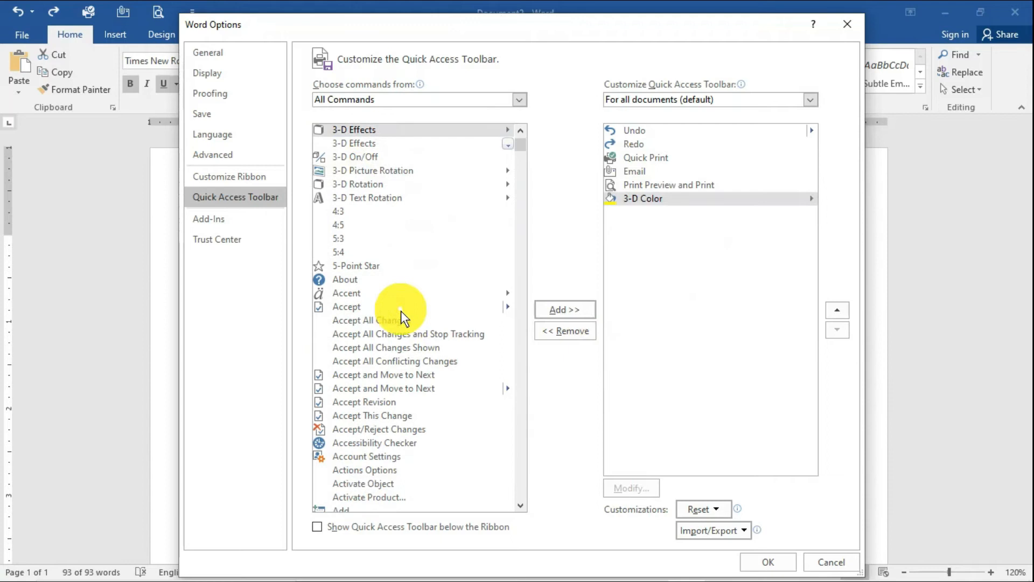
scroll(401, 312, "down", 8)
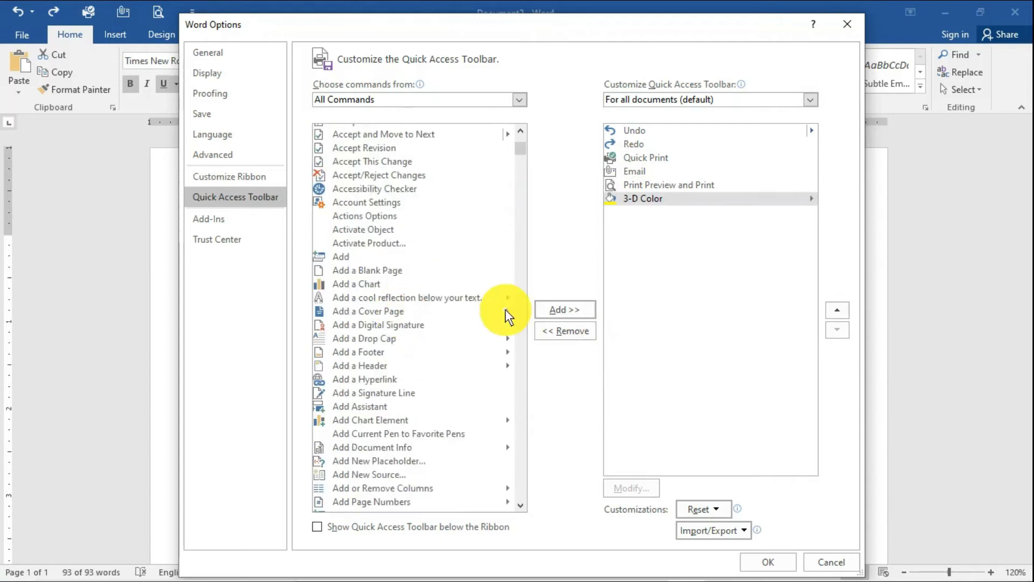
scroll(464, 319, "down", 6)
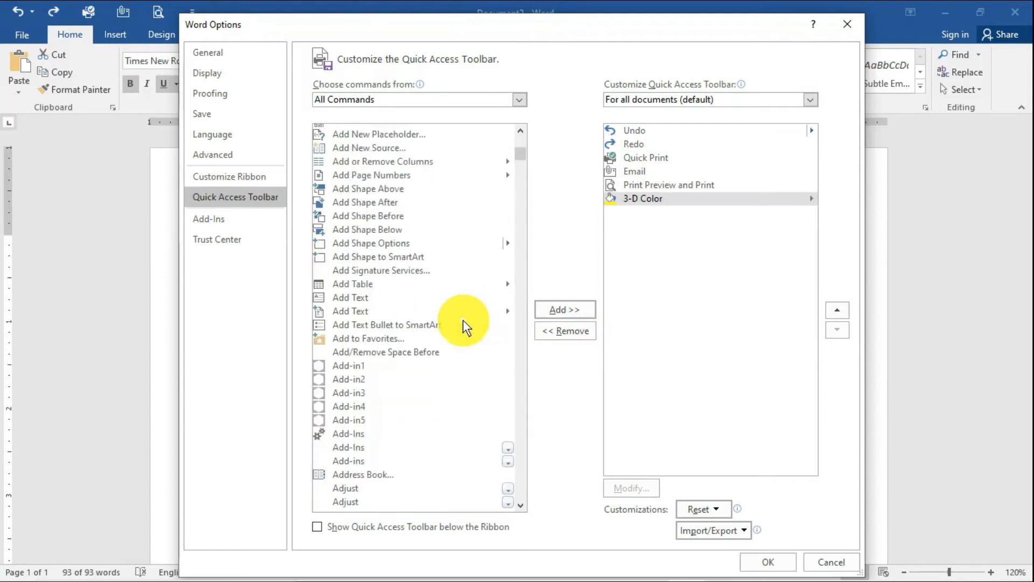
scroll(463, 319, "down", 8)
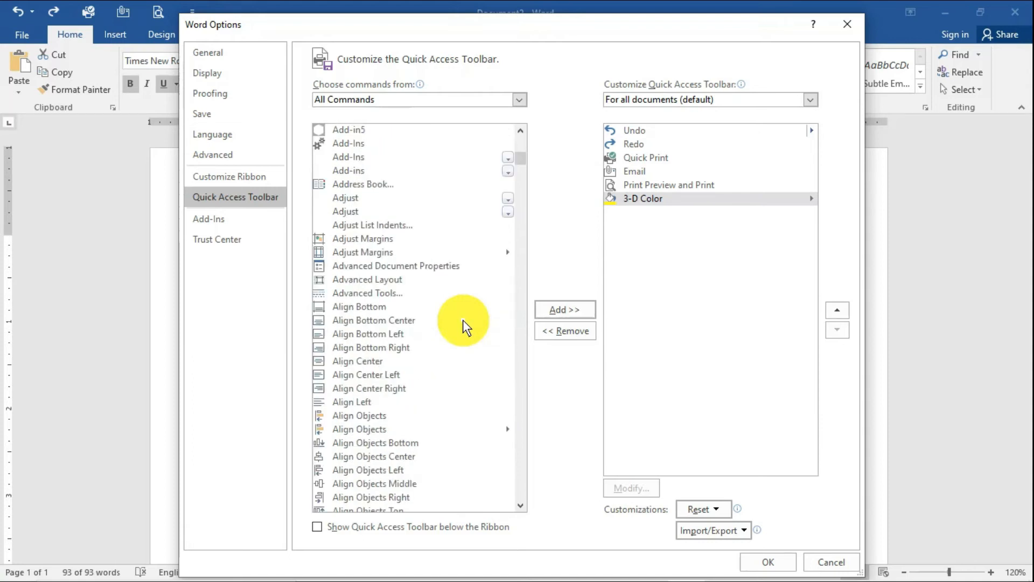
scroll(463, 319, "down", 2)
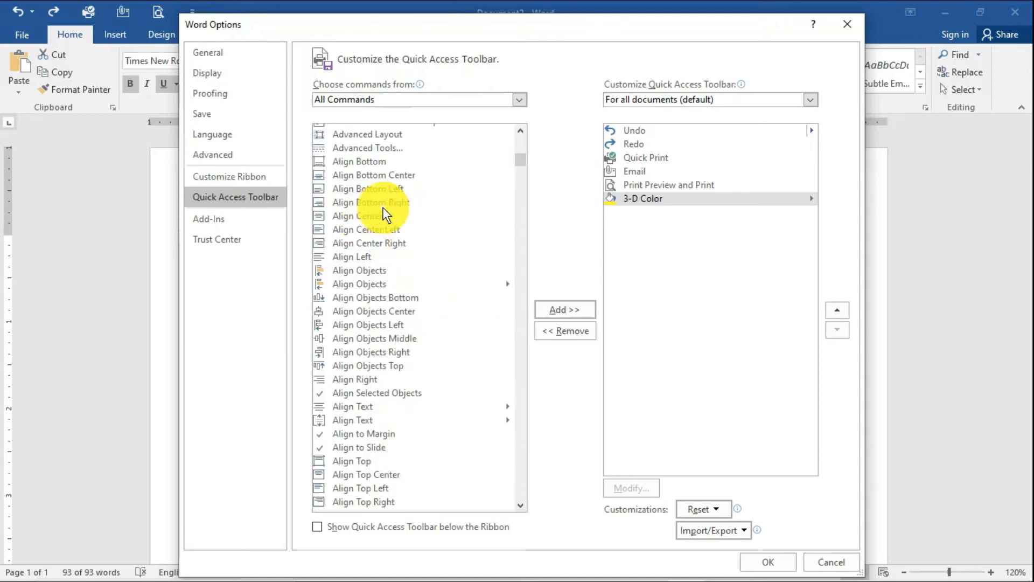
scroll(371, 253, "down", 5)
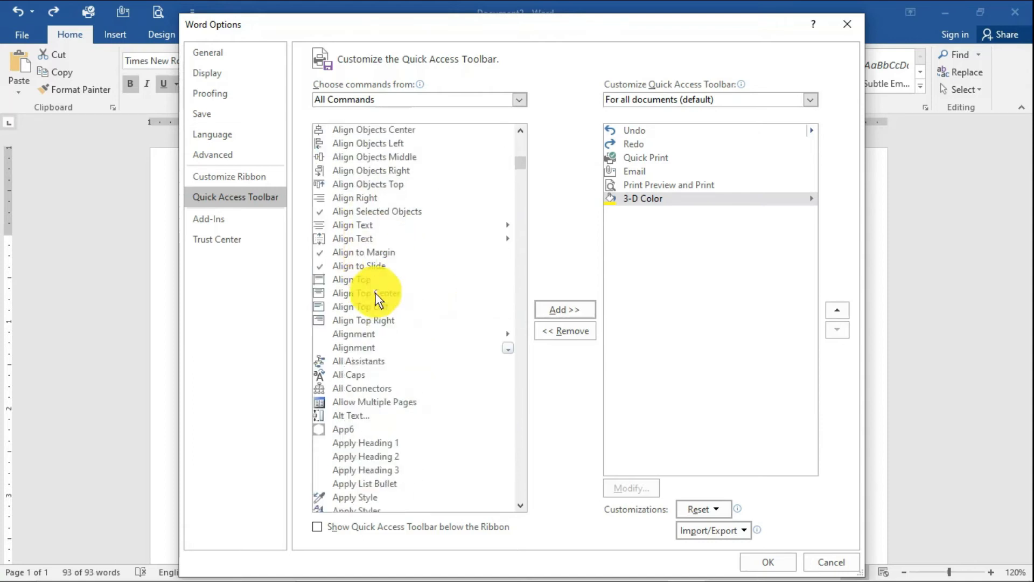
scroll(385, 259, "down", 8)
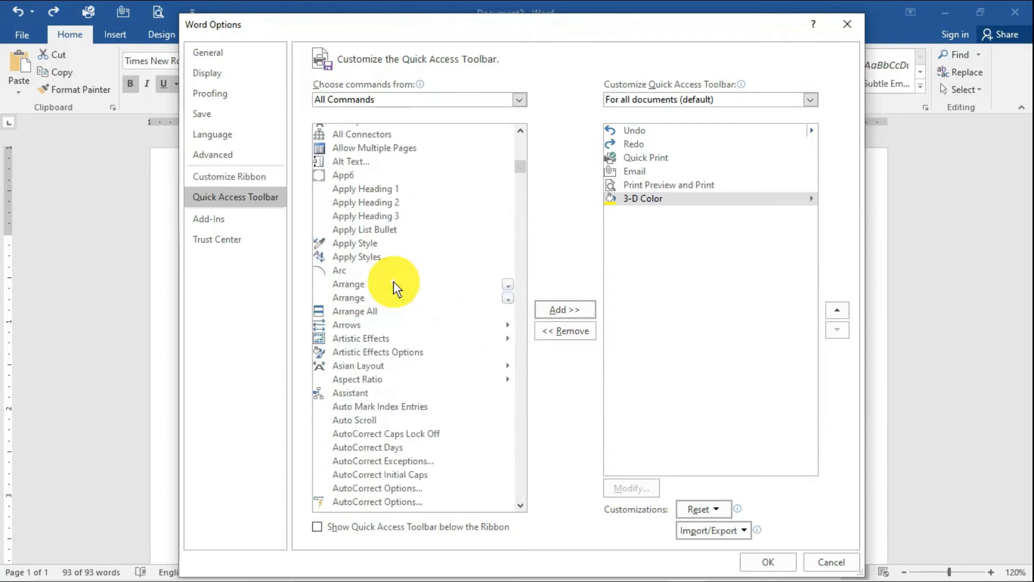
scroll(393, 281, "down", 16)
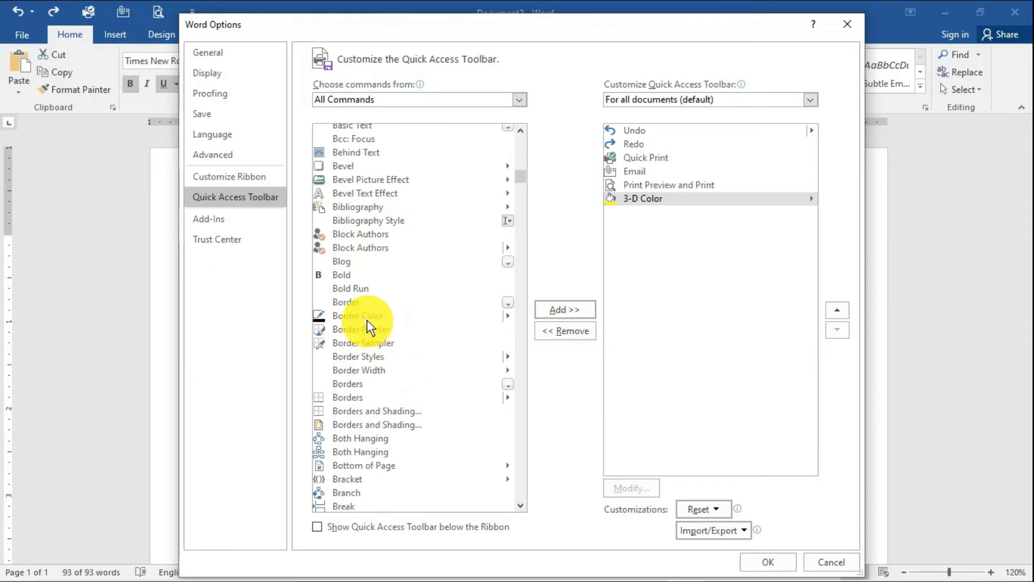
left_click(367, 317)
scroll(480, 357, "down", 5)
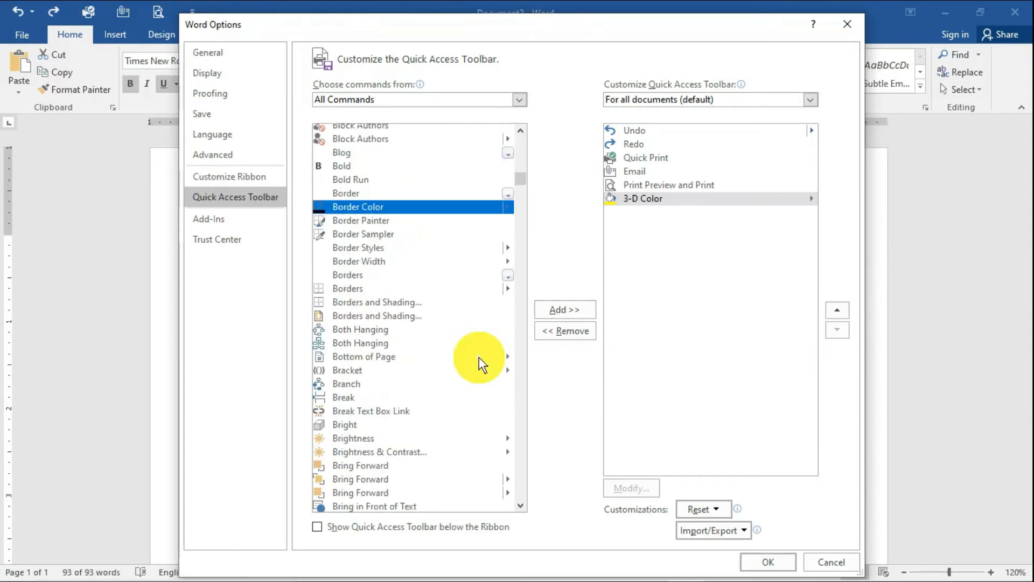
scroll(480, 356, "down", 9)
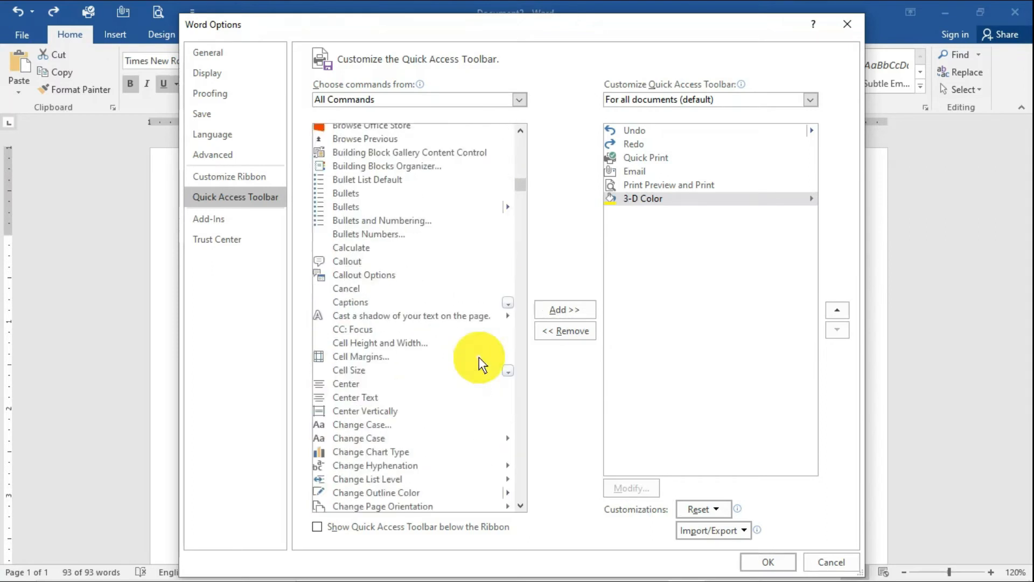
left_click(379, 320)
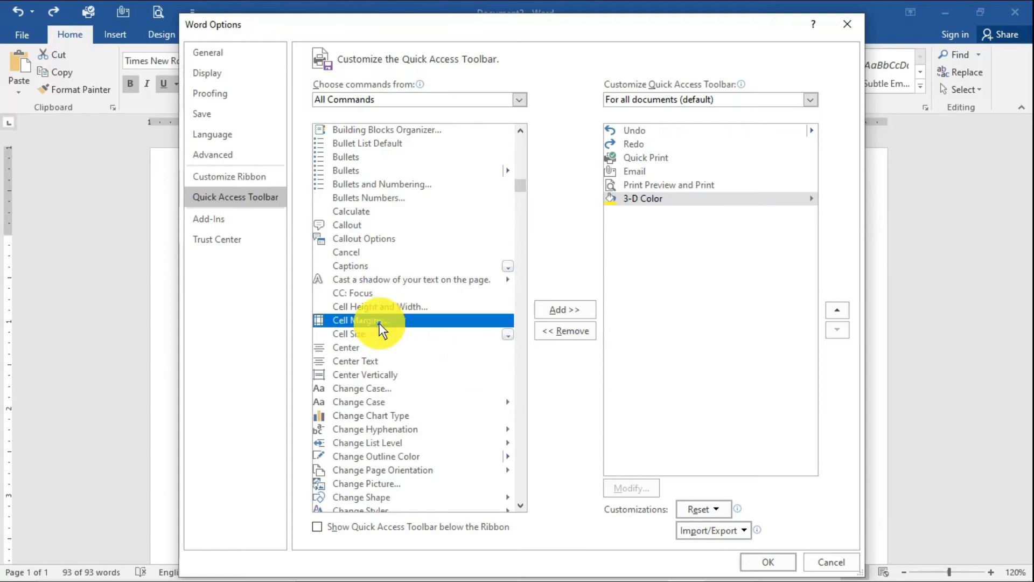
left_click(554, 311)
- Add the Clear All Formatting command to the Quick Access Toolbar list
scroll(388, 326, "down", 7)
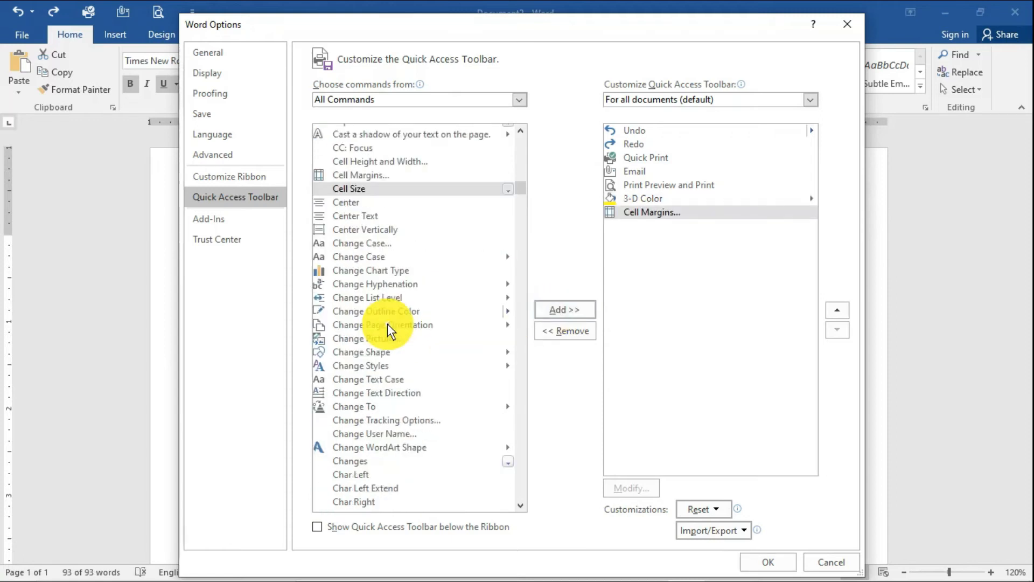
scroll(398, 325, "down", 4)
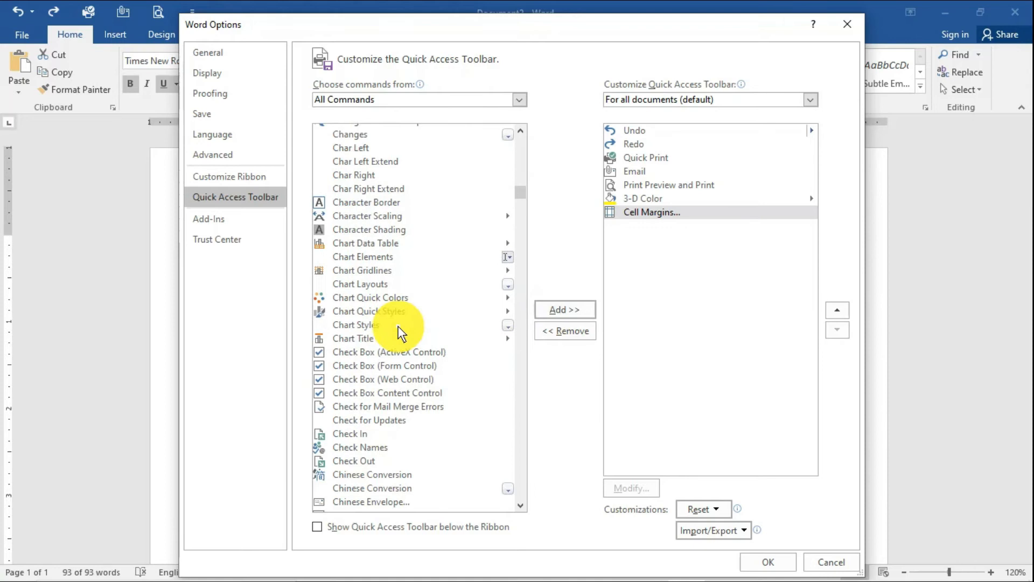
scroll(399, 327, "down", 5)
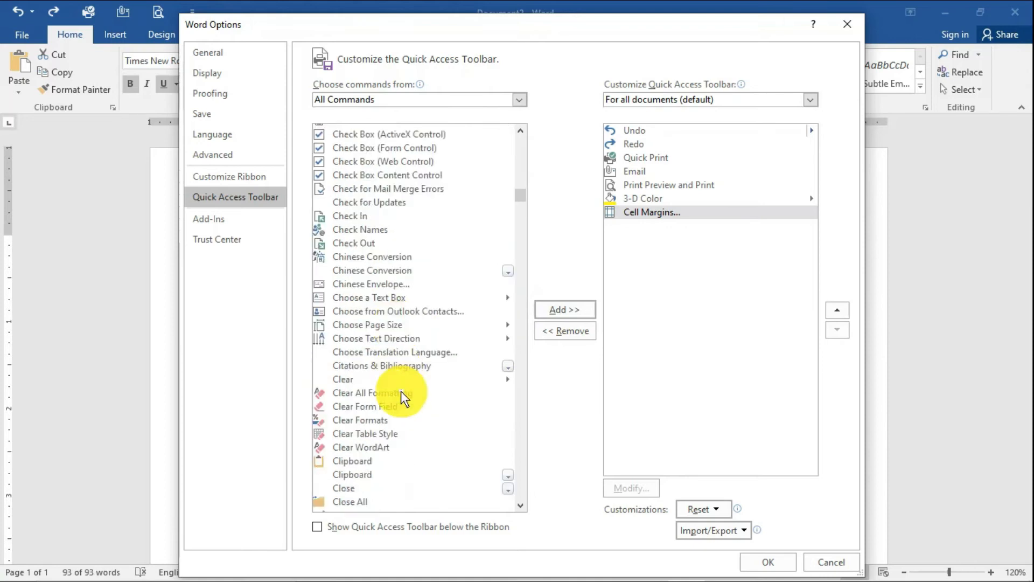
left_click(400, 393)
left_click(566, 310)
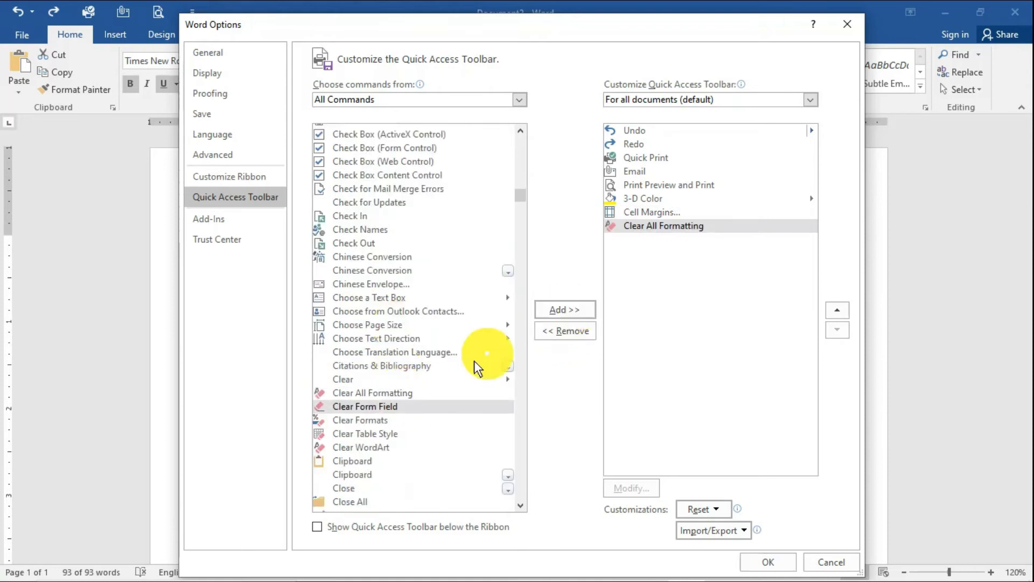
- Look through the rest of the All Commands list, down to the commands starting with T
scroll(474, 360, "down", 11)
scroll(473, 367, "down", 12)
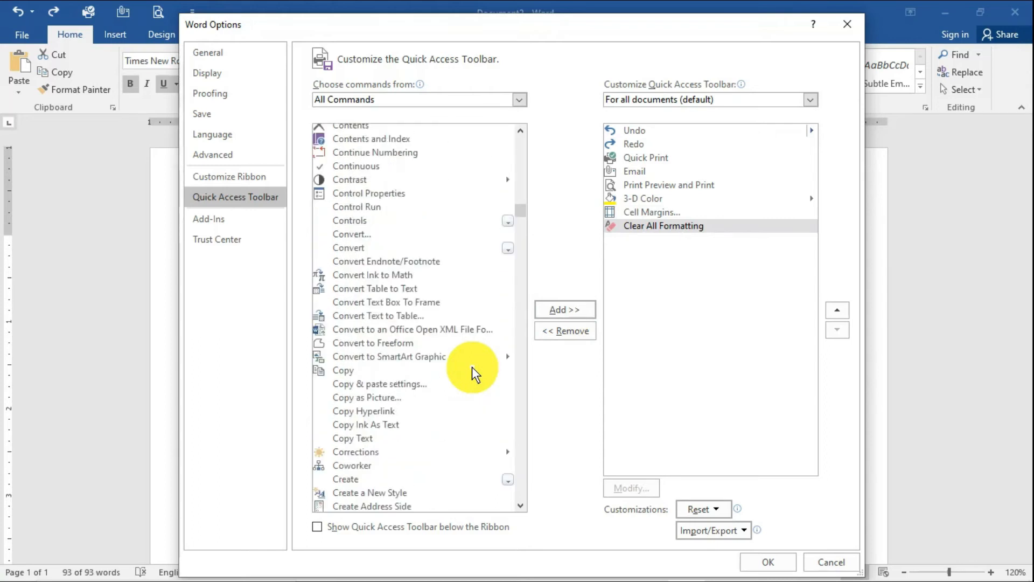
scroll(471, 366, "down", 4)
left_click_drag(518, 215, 516, 470)
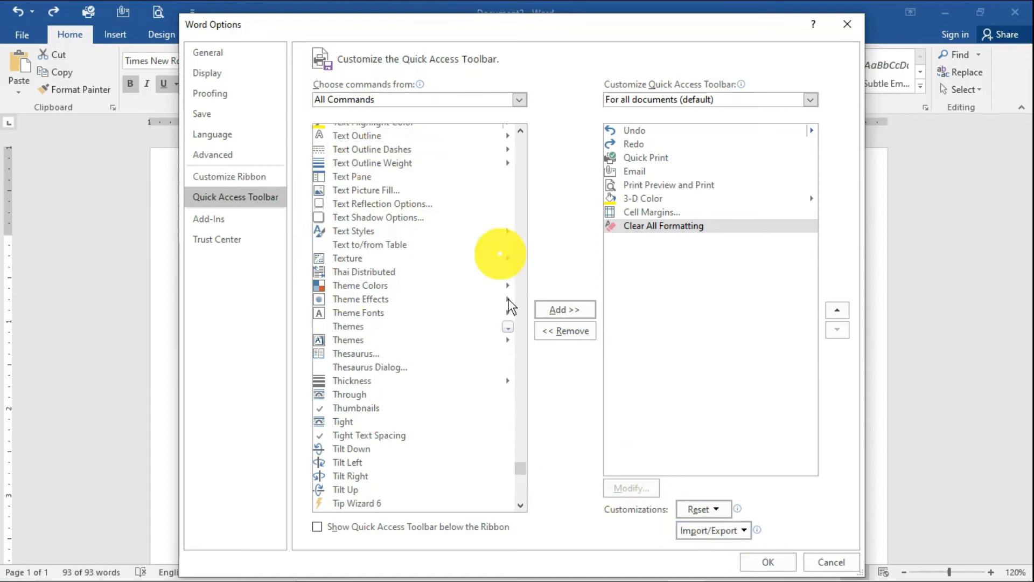
- List the Table Tools | Design Tab commands, move the options dialog, and apply the Quick Access Toolbar changes
left_click(519, 104)
scroll(470, 269, "down", 5)
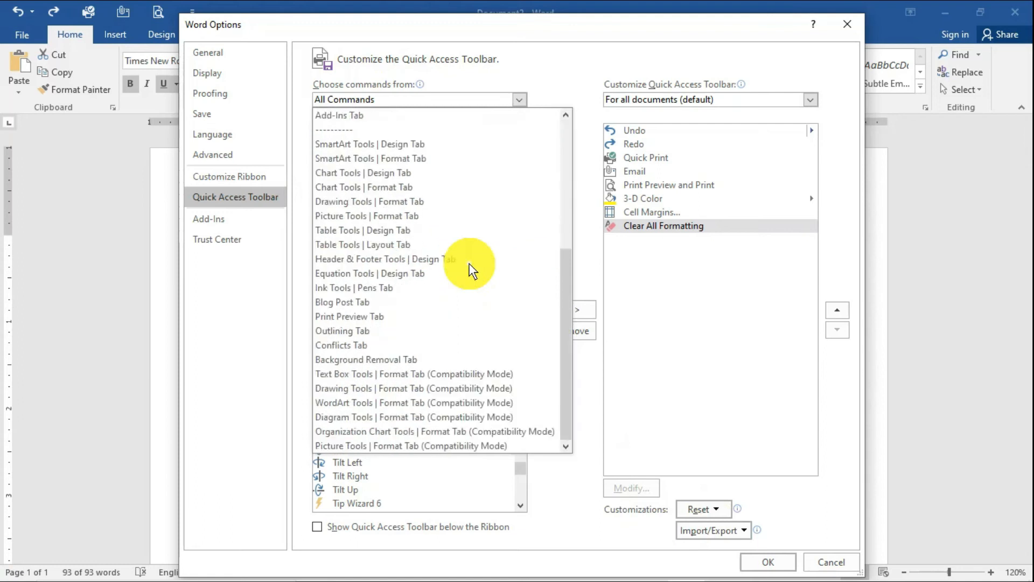
left_click(425, 230)
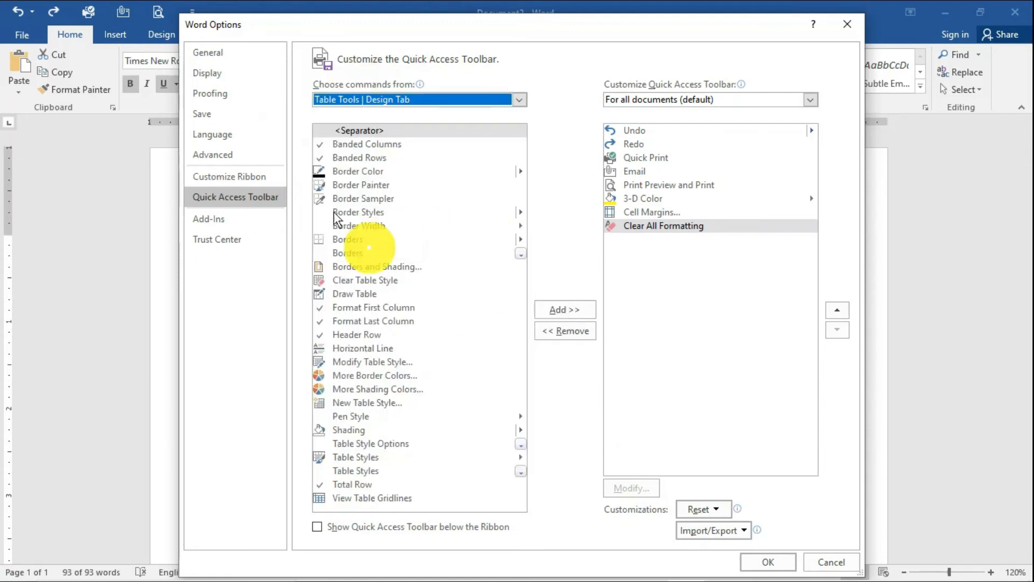
left_click(371, 266)
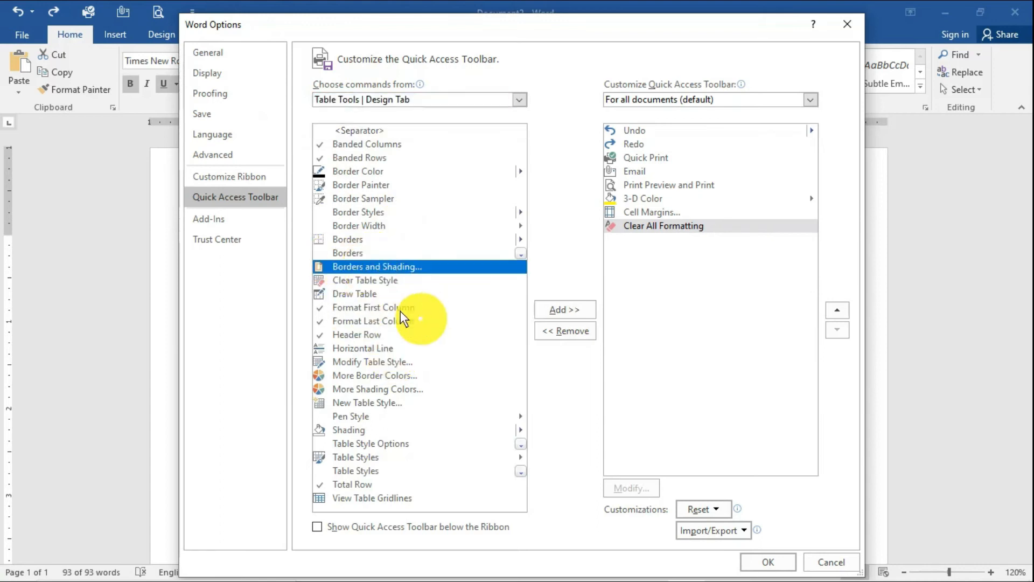
left_click(384, 280)
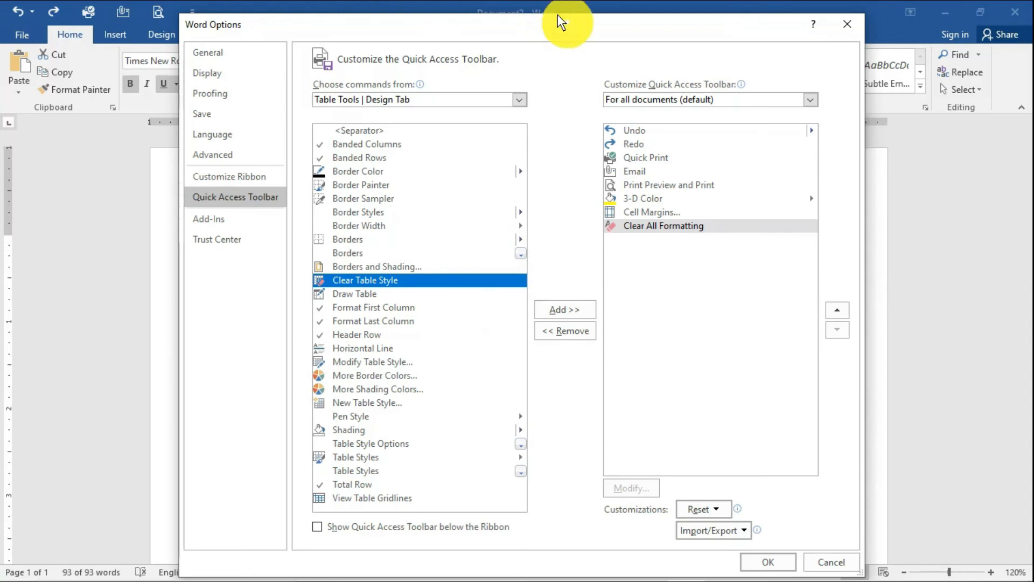
left_click_drag(560, 22, 517, 10)
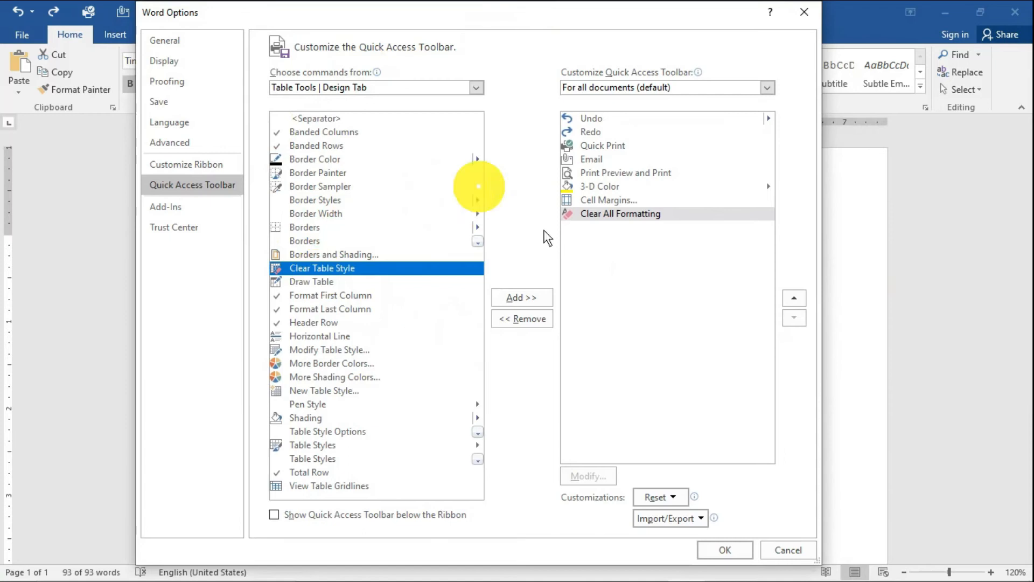
left_click(723, 544)
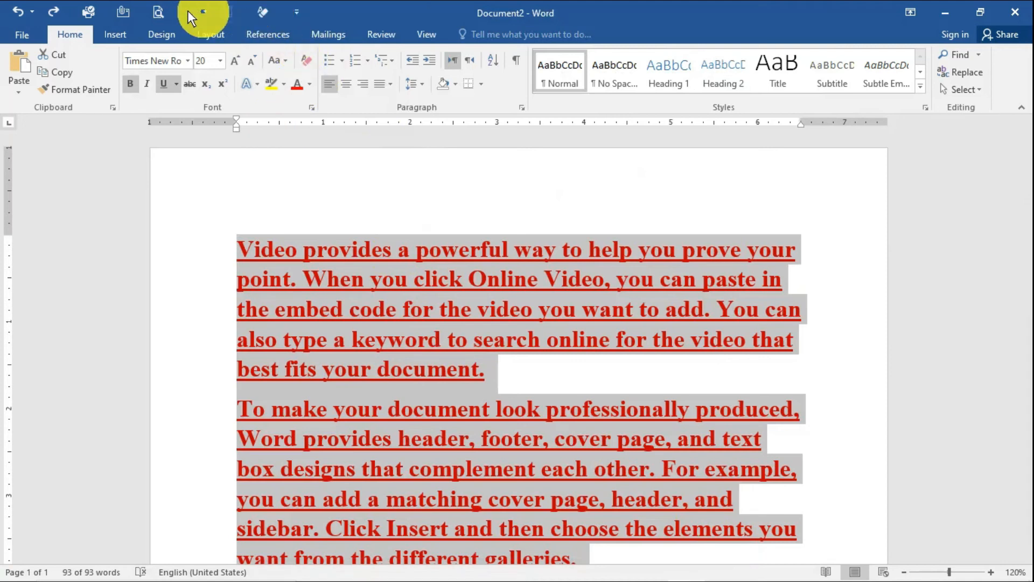
- Clear all formatting from the first paragraph using the Quick Access Toolbar command, and select both paragraphs
left_click(438, 354)
left_click_drag(231, 256, 491, 371)
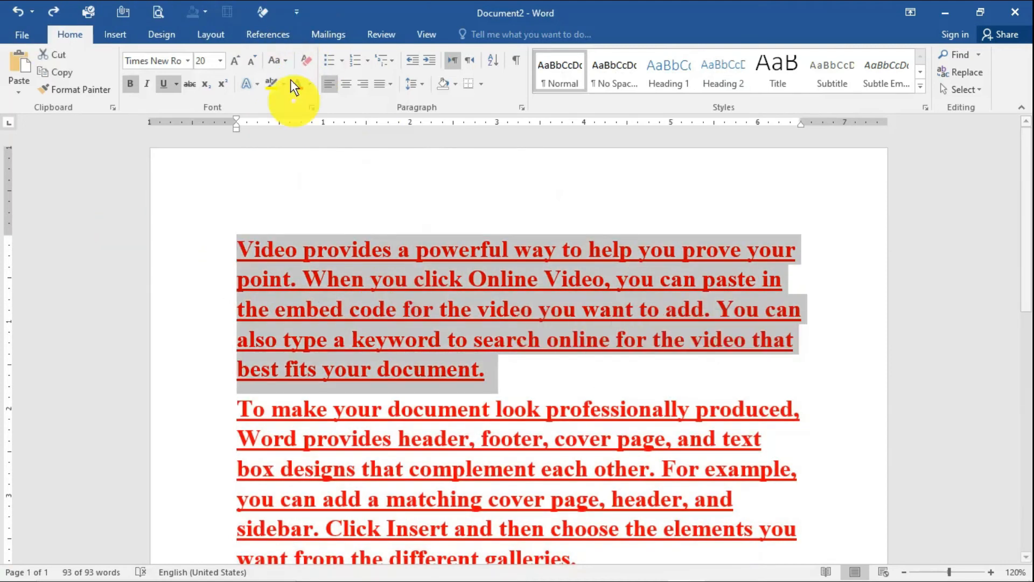
left_click(264, 12)
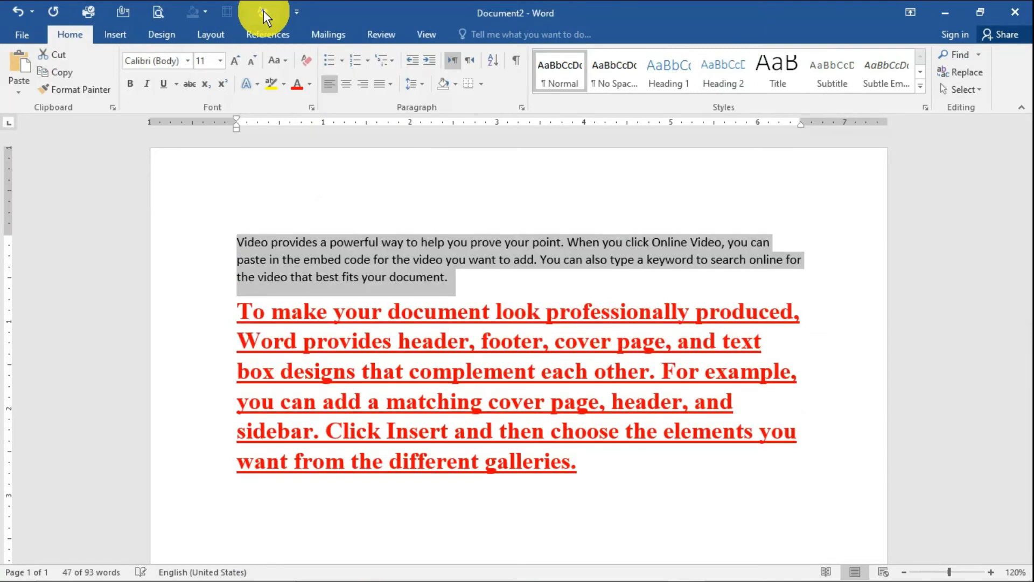
left_click(579, 418)
left_click_drag(635, 477, 203, 238)
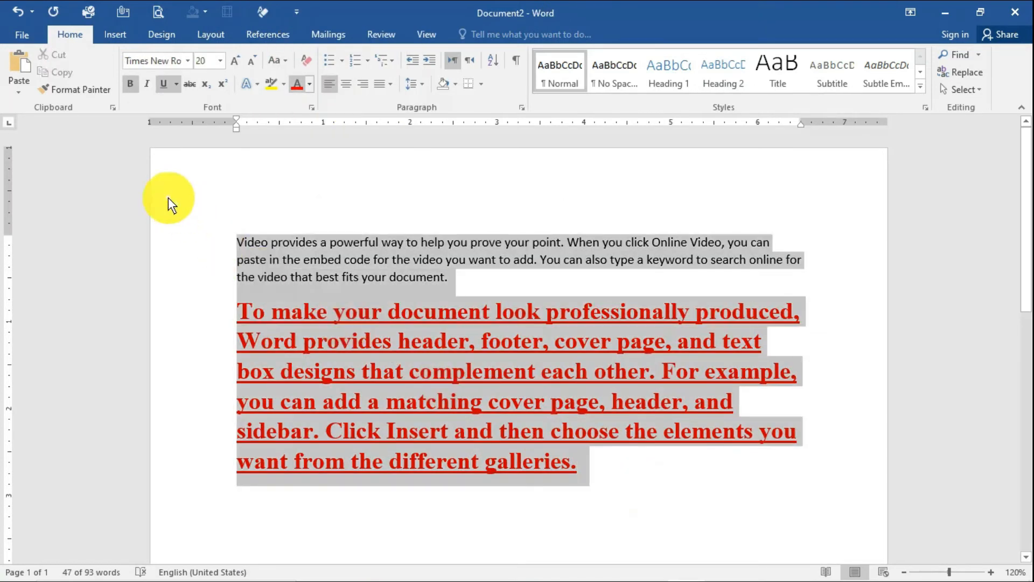
- Add the Find command from Popular Commands to the Quick Access Toolbar and apply the change
left_click(298, 14)
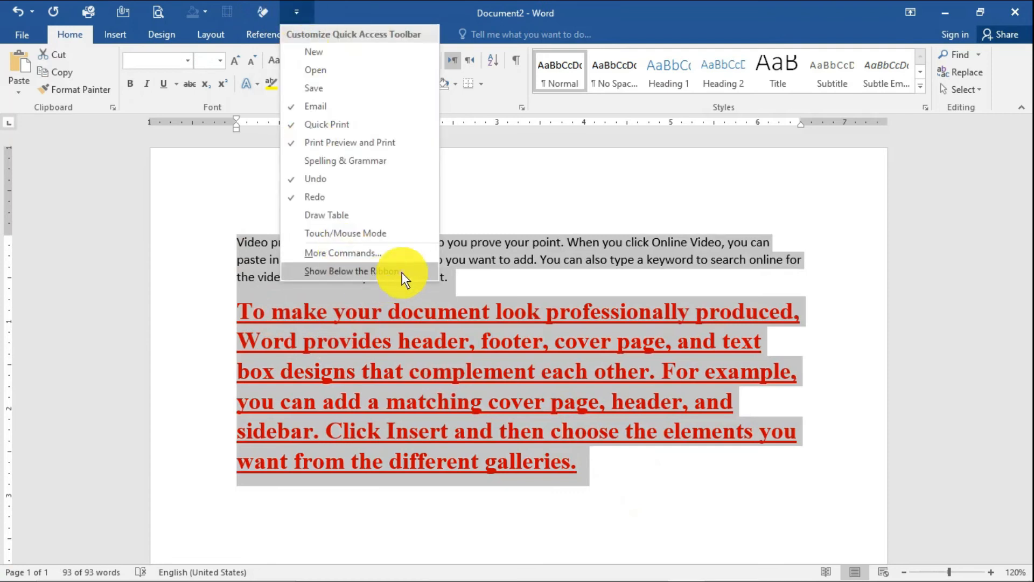
left_click(412, 259)
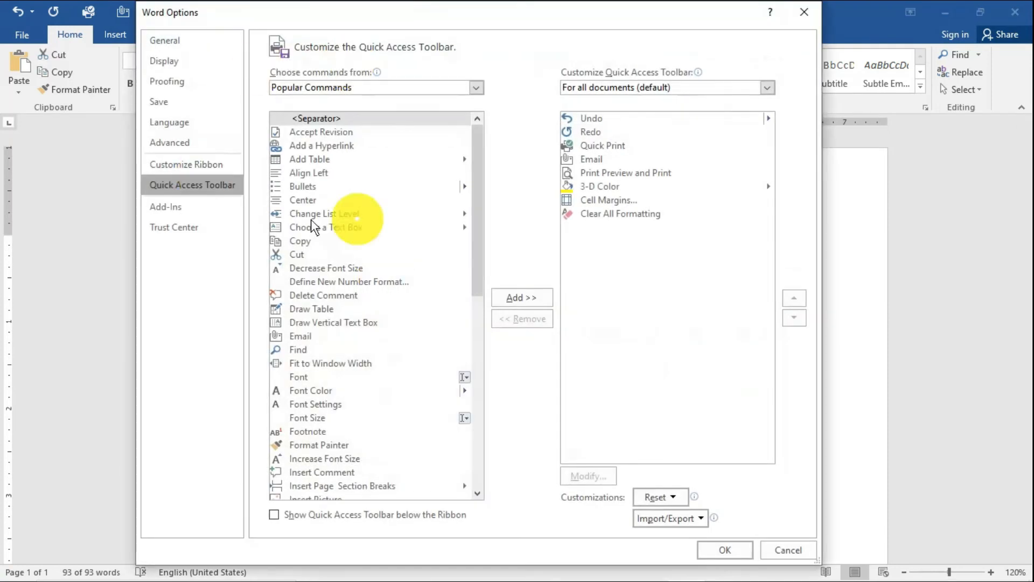
left_click(341, 144)
scroll(403, 315, "down", 3)
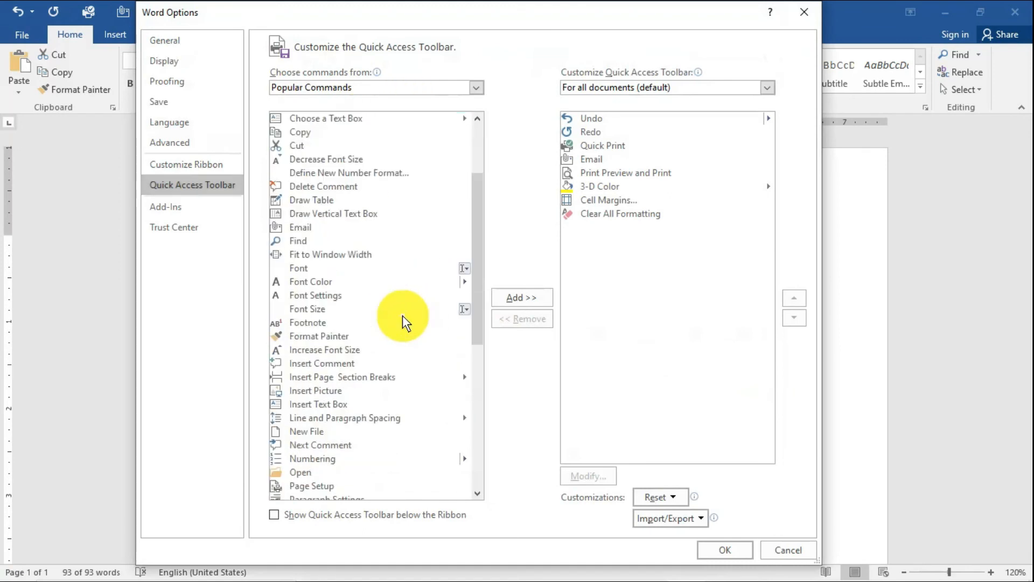
left_click(321, 227)
left_click(307, 241)
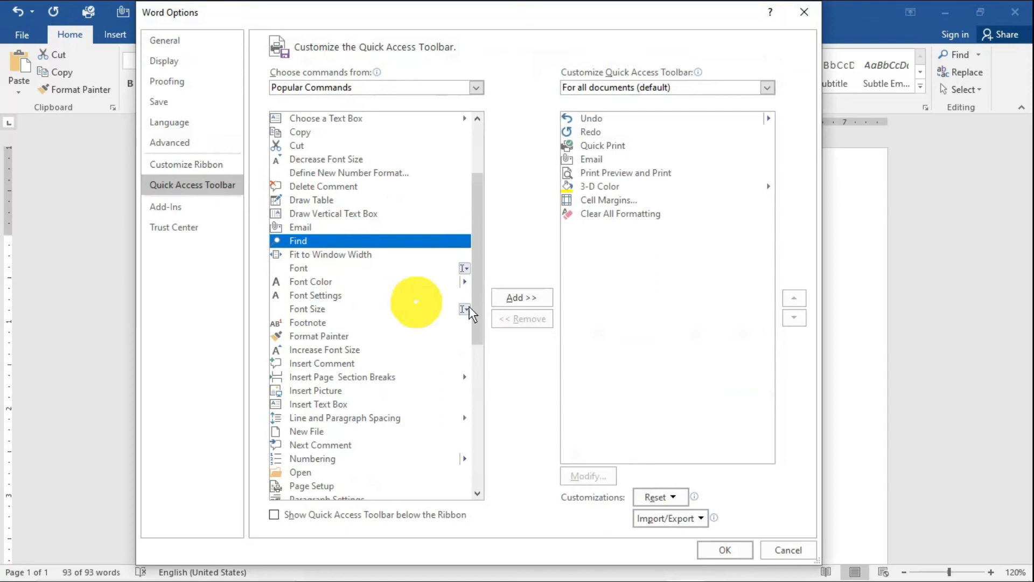
left_click(522, 299)
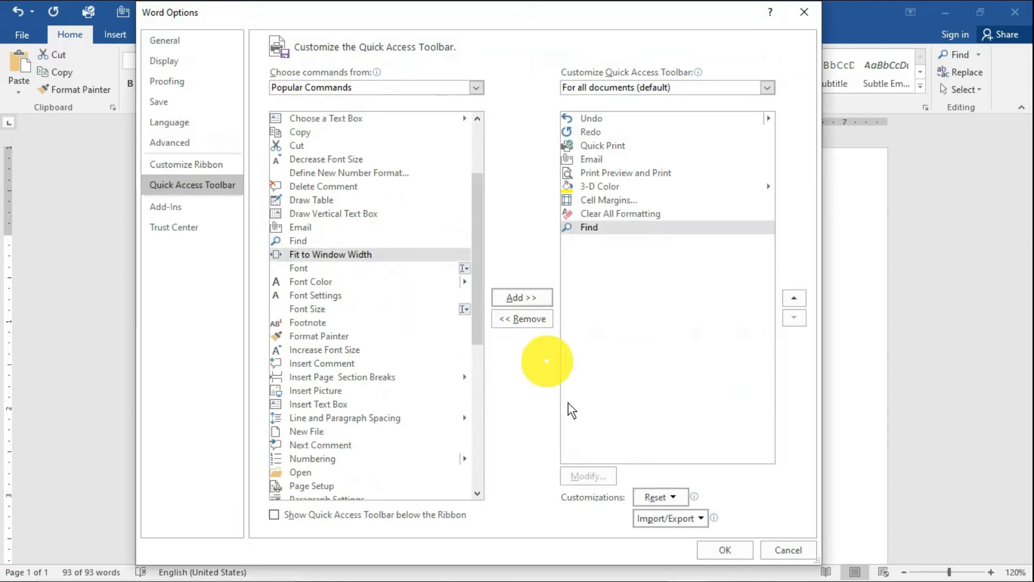
left_click(708, 546)
- Run Find from the Quick Access Toolbar with the whole text selected, and clear the search text
left_click(355, 288)
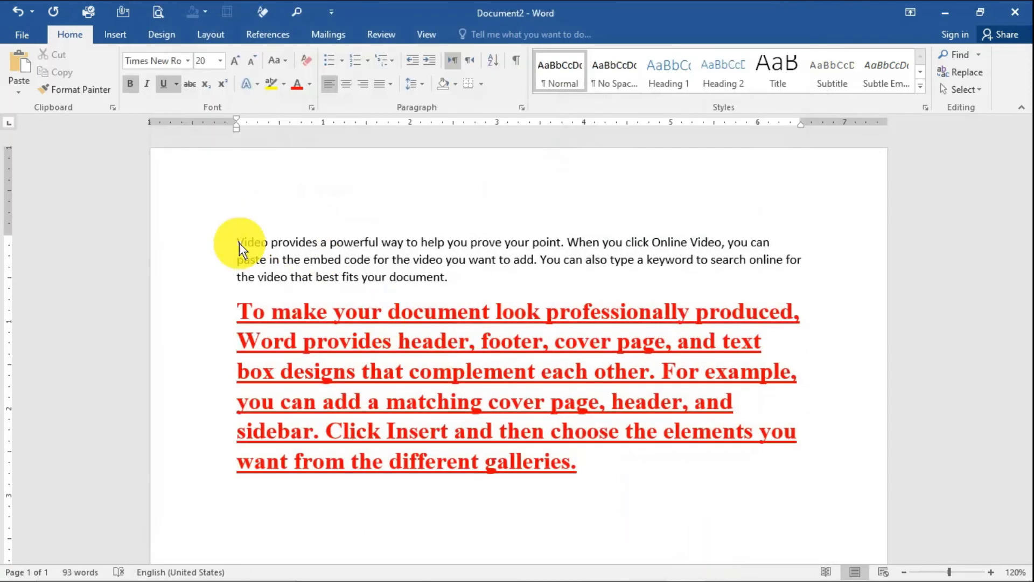
key("ctrl+a")
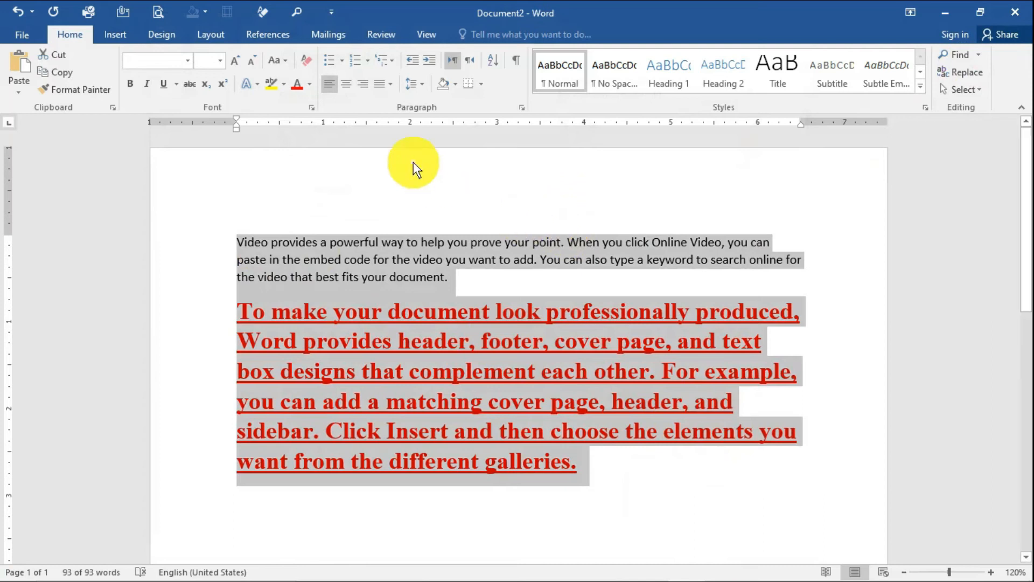
left_click(296, 8)
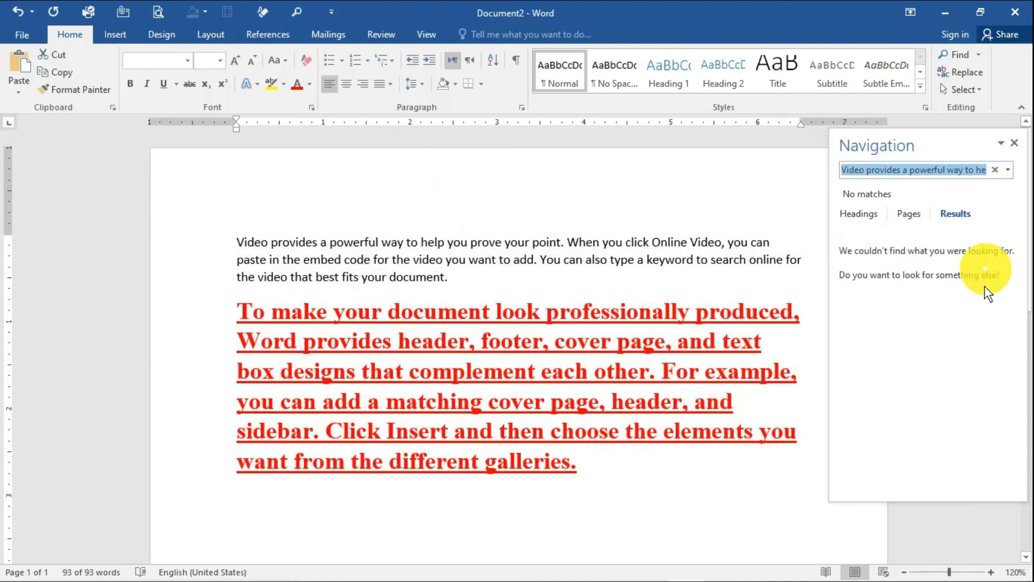
left_click(994, 169)
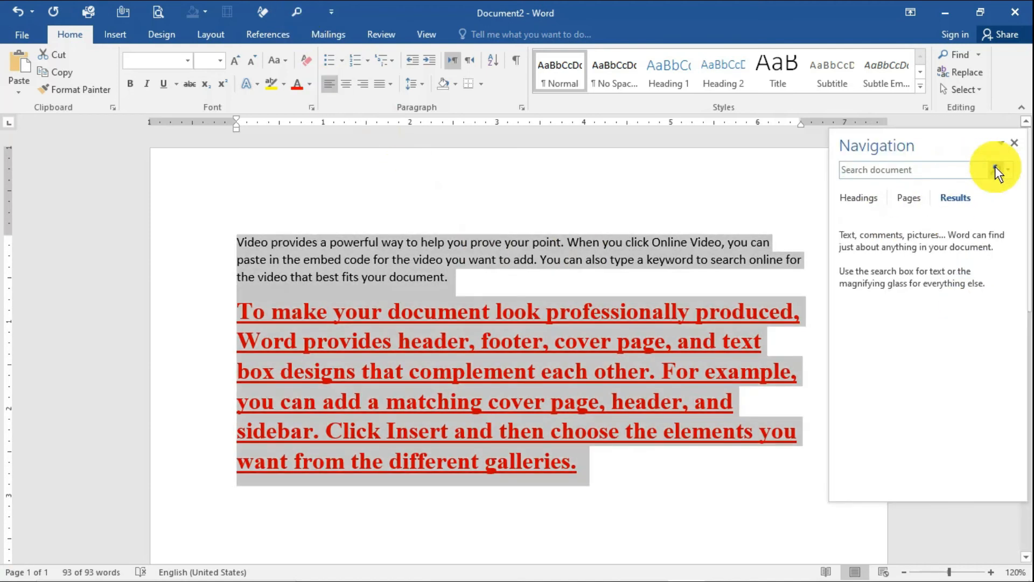
- Search the document for "make", close the Navigation pane, and deselect the found word
left_click(945, 171)
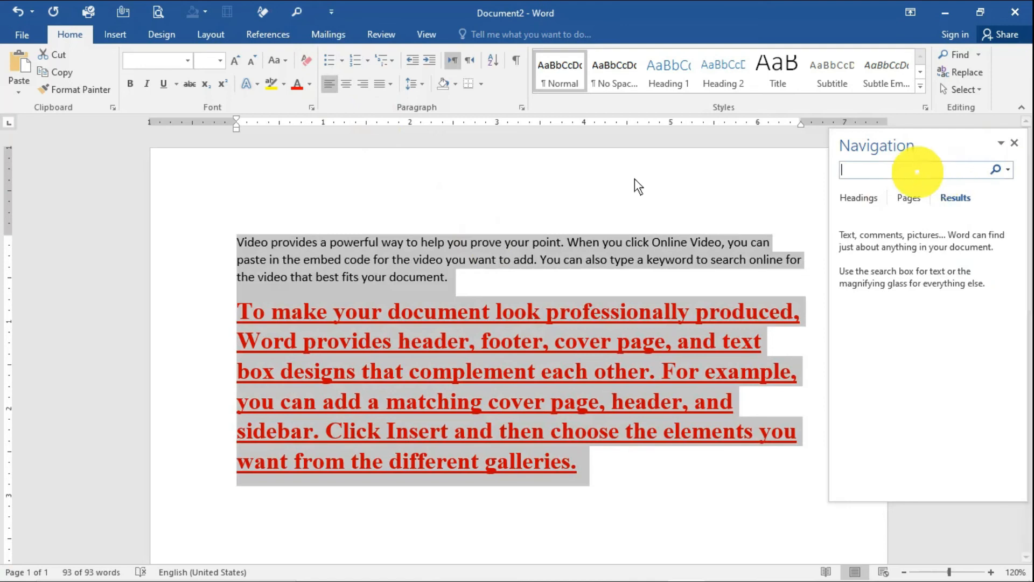
left_click(525, 242)
left_click(896, 169)
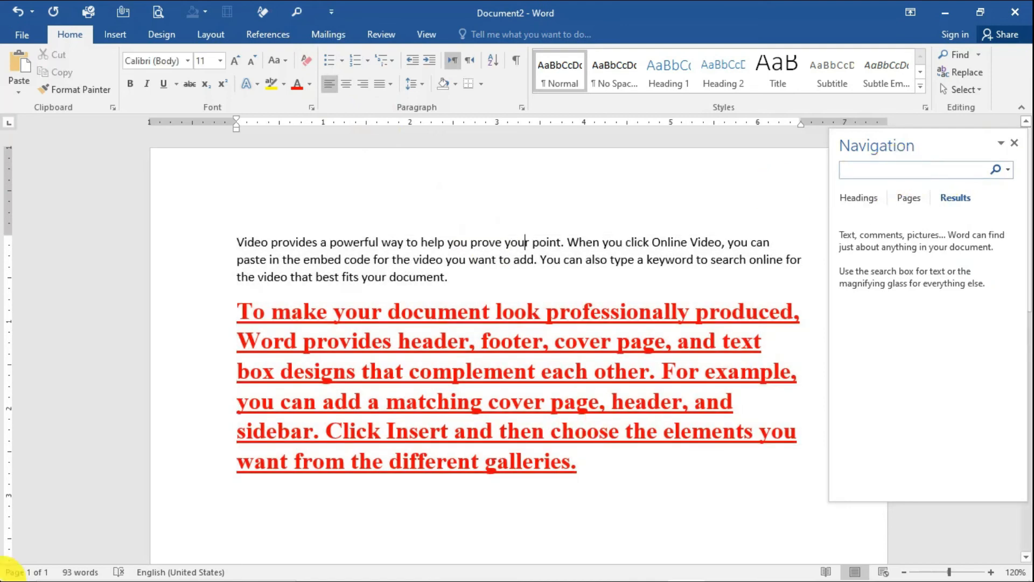
mouse_move(11, 571)
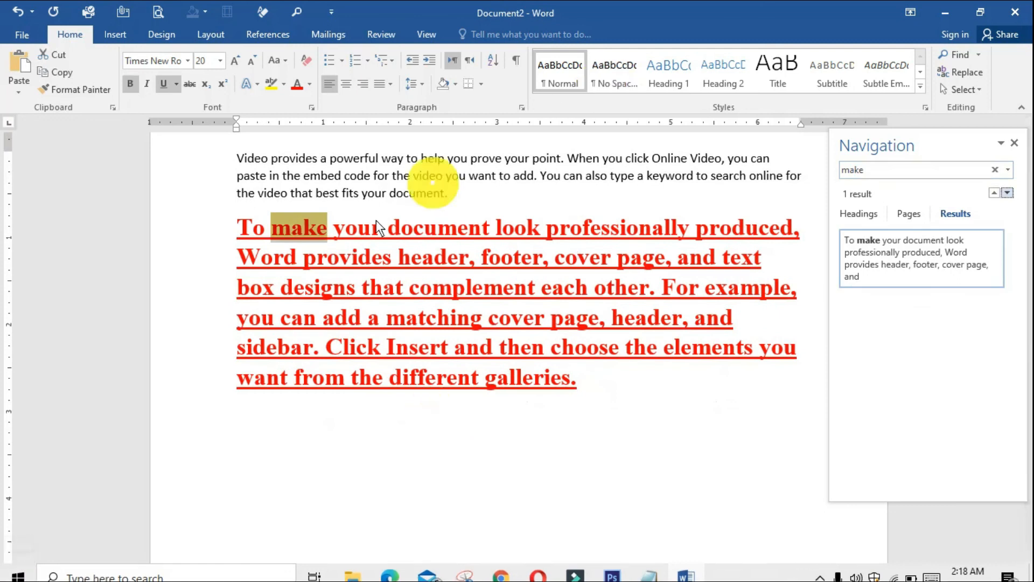
left_click(1015, 143)
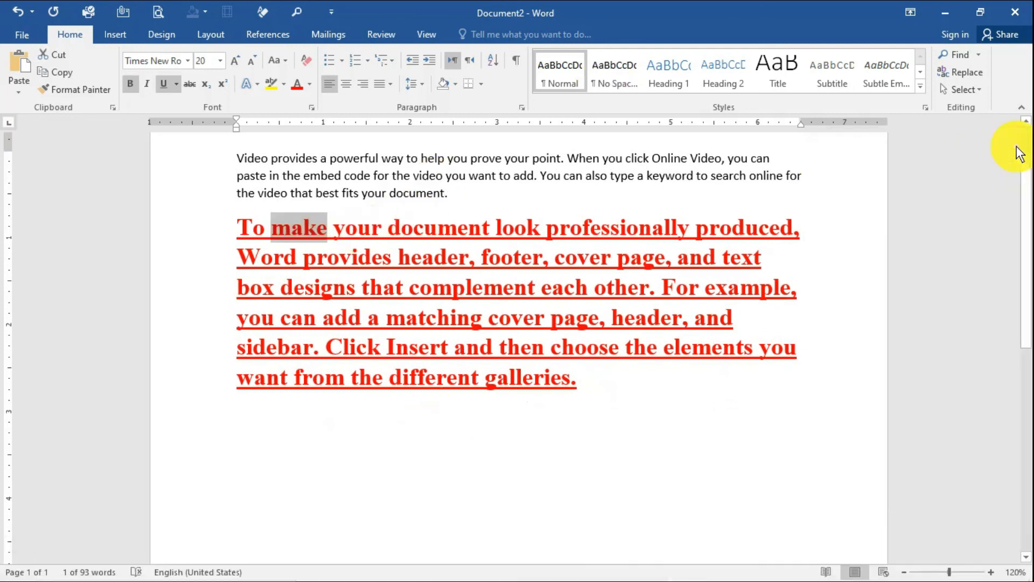
left_click(575, 192)
scroll(560, 176, "up", 3)
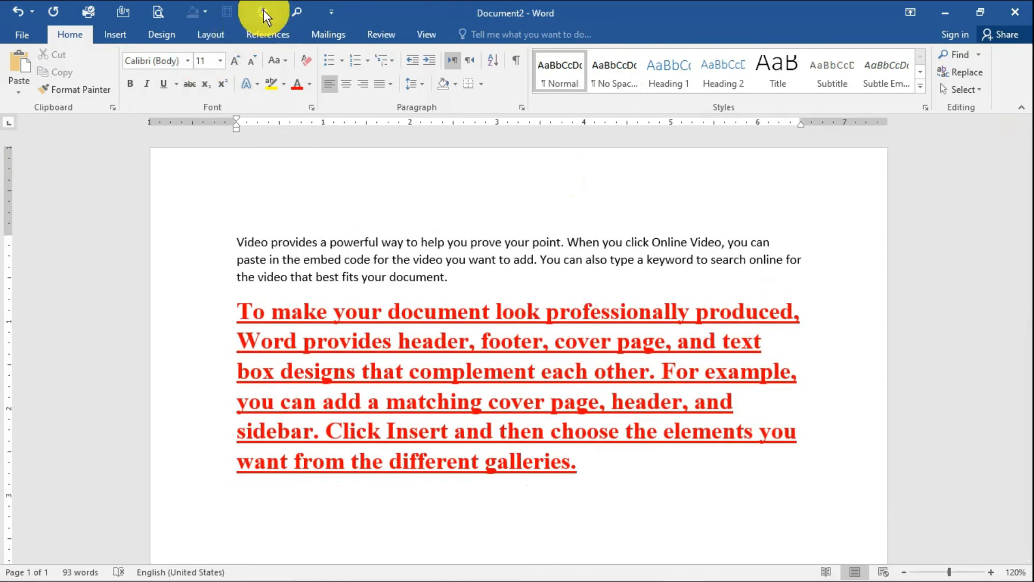
left_click(978, 55)
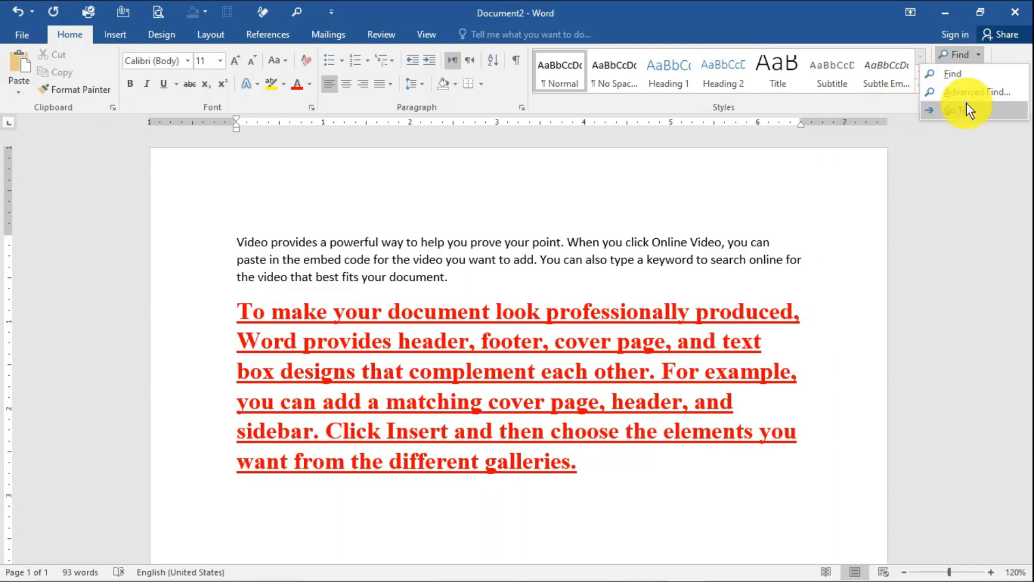
left_click(739, 194)
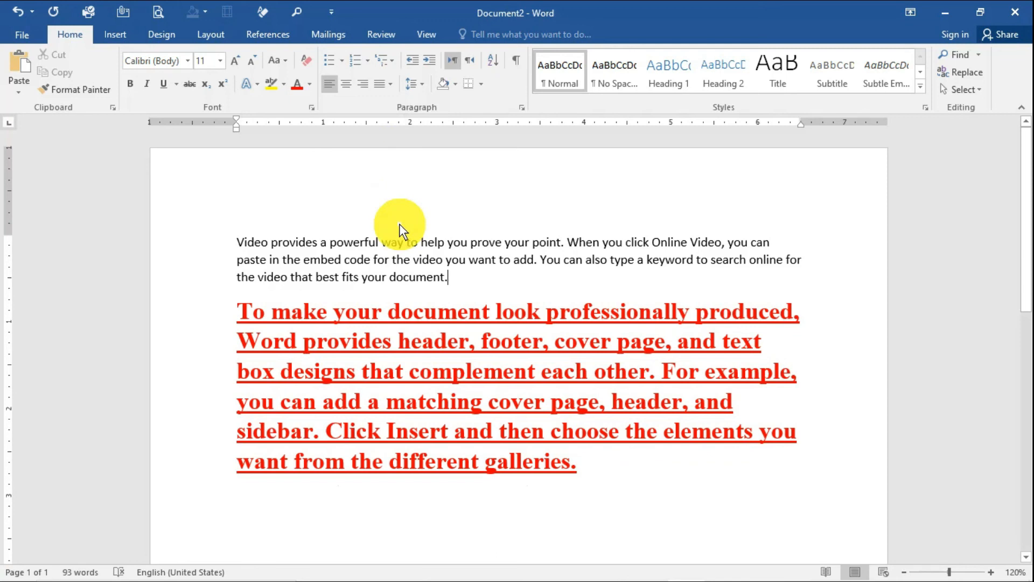
scroll(658, 321, "down", 2)
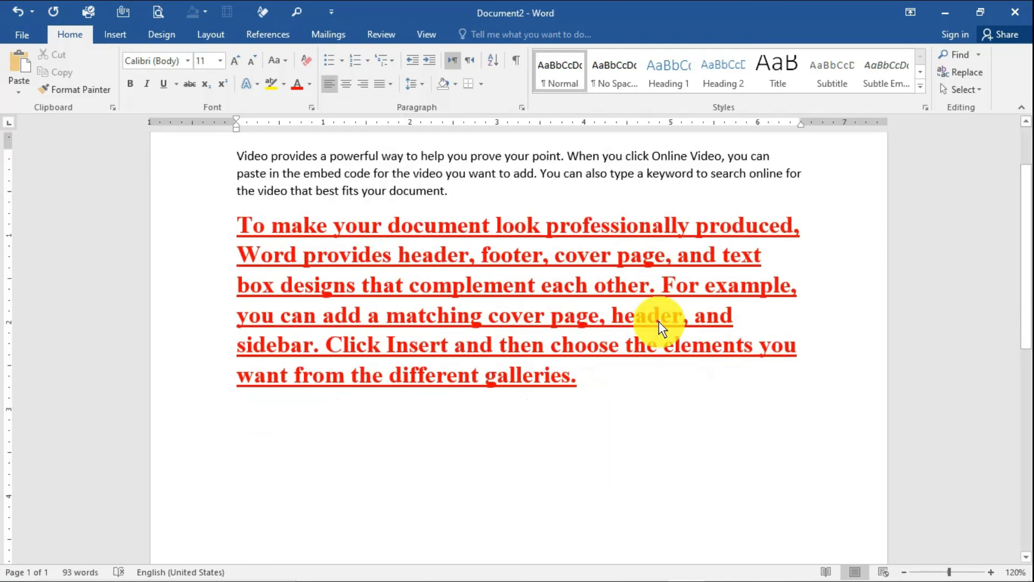